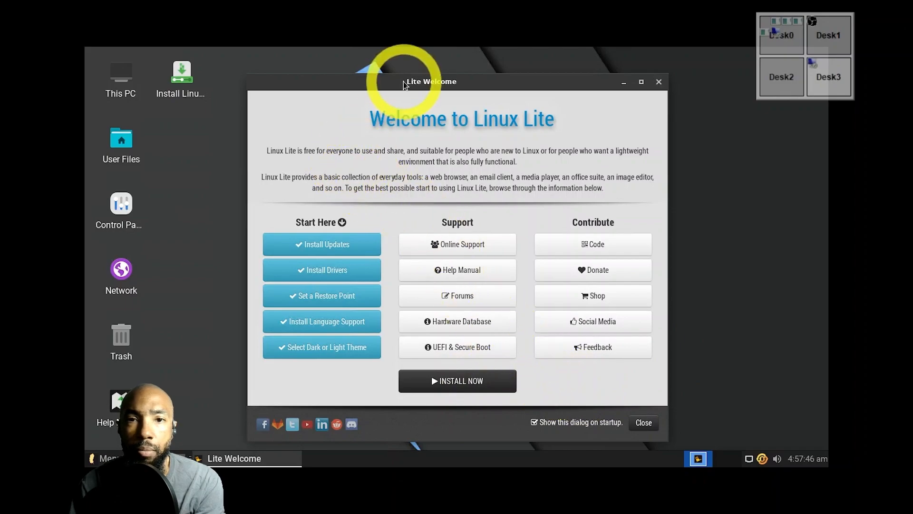
Step: Launch the Linux Lite installation from the welcome window
{"action": "left_click", "coordinate": [499, 387]}
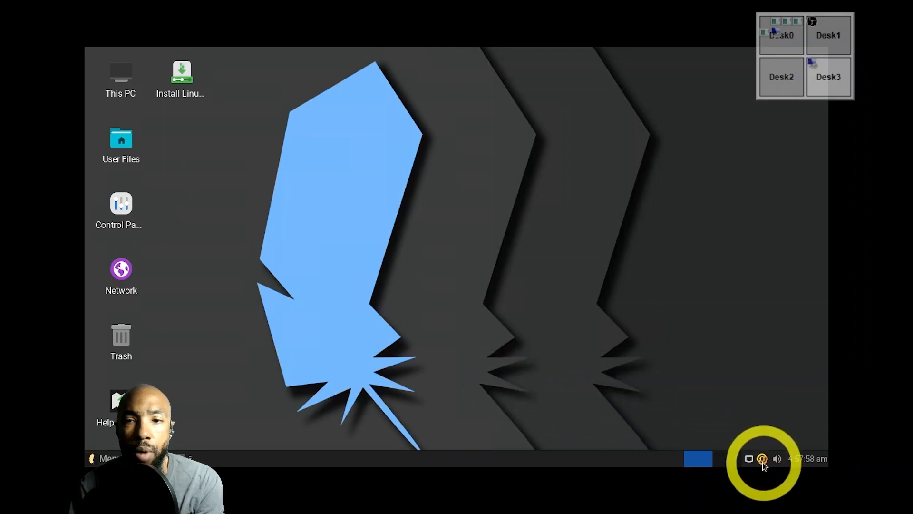
Step: View the general and media player properties of the PulseAudio volume plugin and close them
{"action": "mouse_move", "coordinate": [763, 461]}
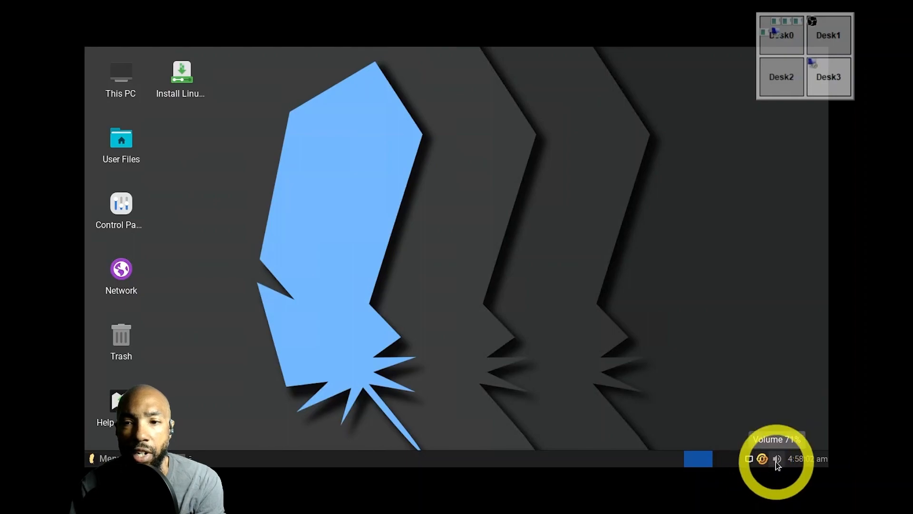
{"action": "right_click", "coordinate": [775, 461]}
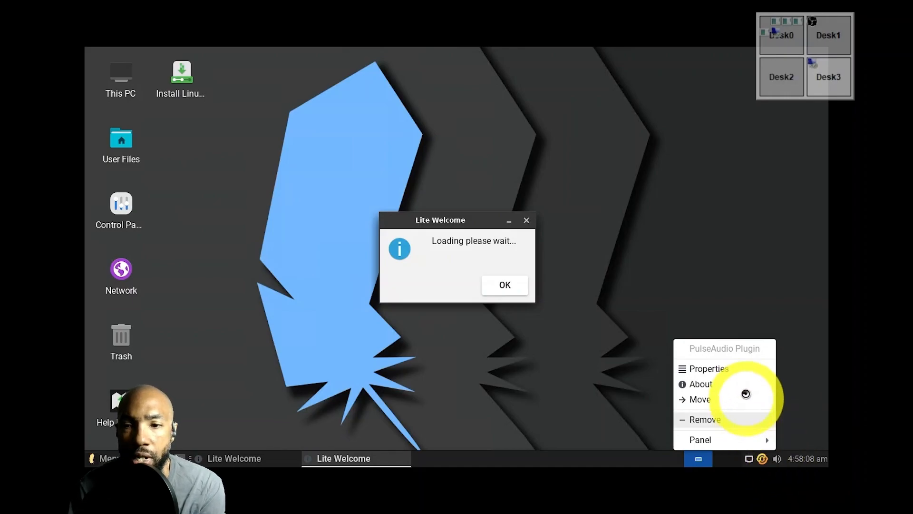
{"action": "left_click", "coordinate": [743, 371]}
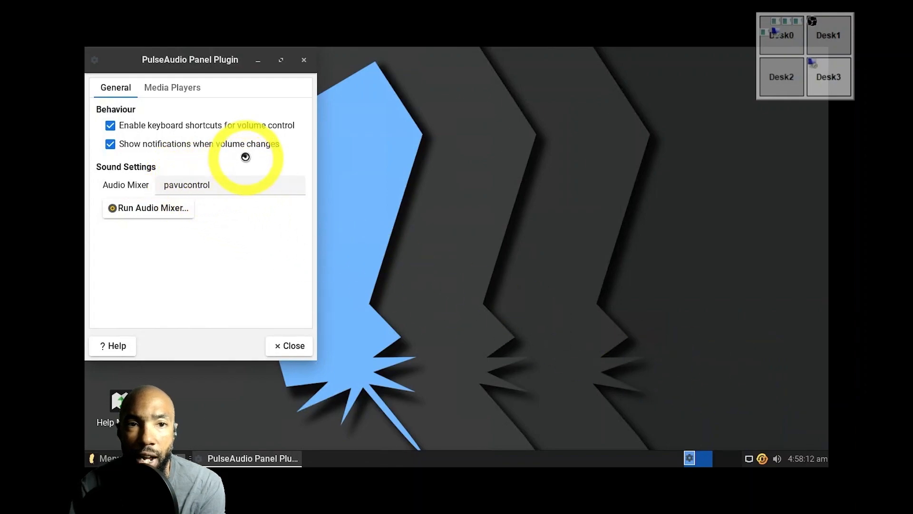
{"action": "left_click", "coordinate": [163, 93]}
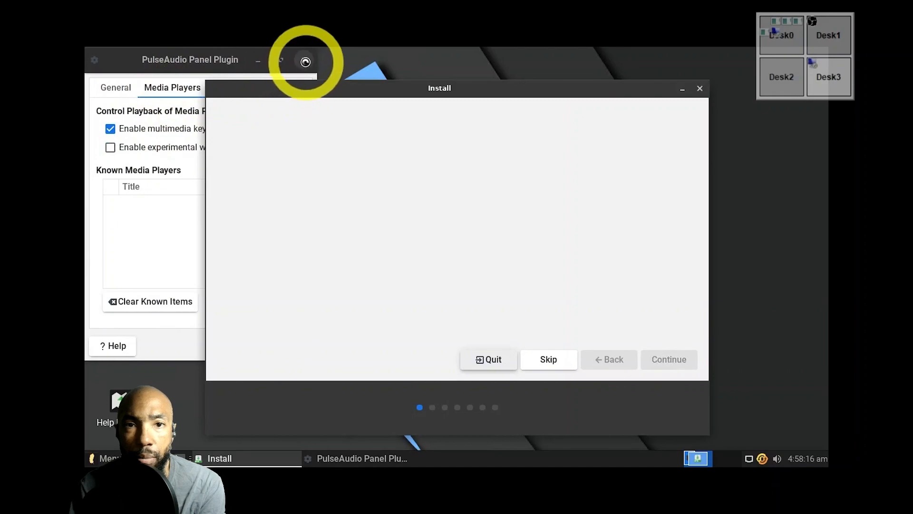
{"action": "left_click", "coordinate": [304, 59]}
Step: Open the installer's release notes and accept English as the installation language
{"action": "left_click", "coordinate": [477, 129]}
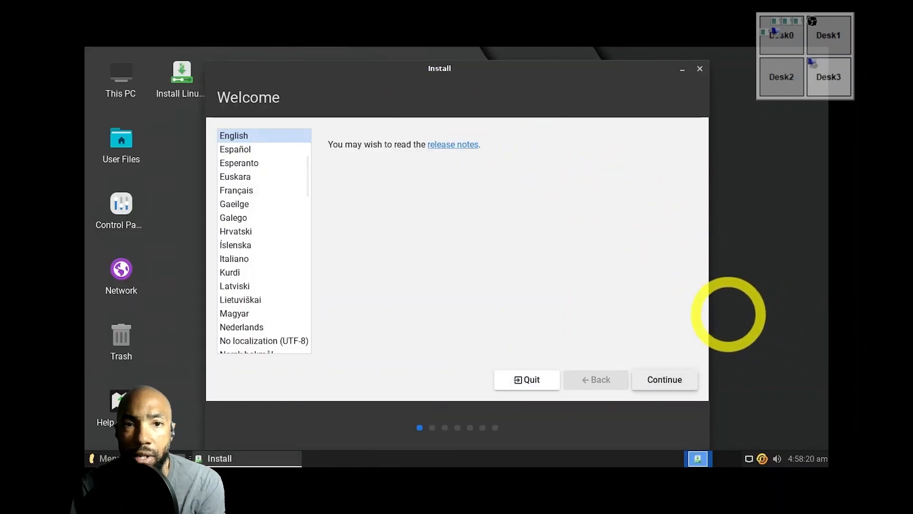
{"action": "left_click", "coordinate": [452, 146]}
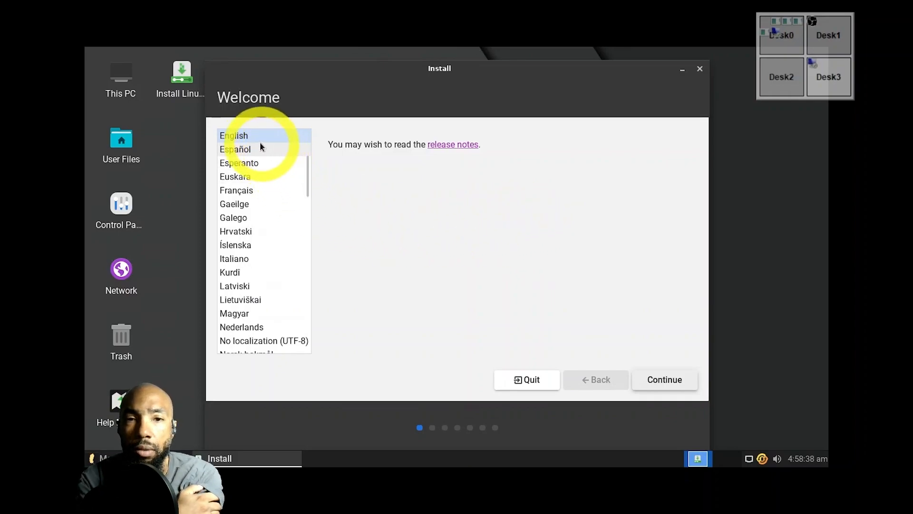
{"action": "left_click", "coordinate": [677, 379]}
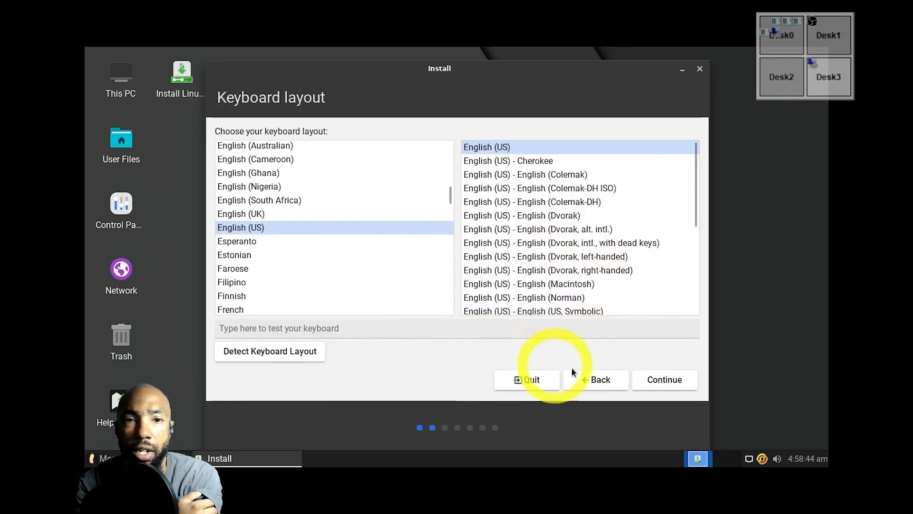
Step: Accept the English (US) keyboard layout and keep downloading updates during installation enabled, without third-party software
{"action": "left_click", "coordinate": [662, 378]}
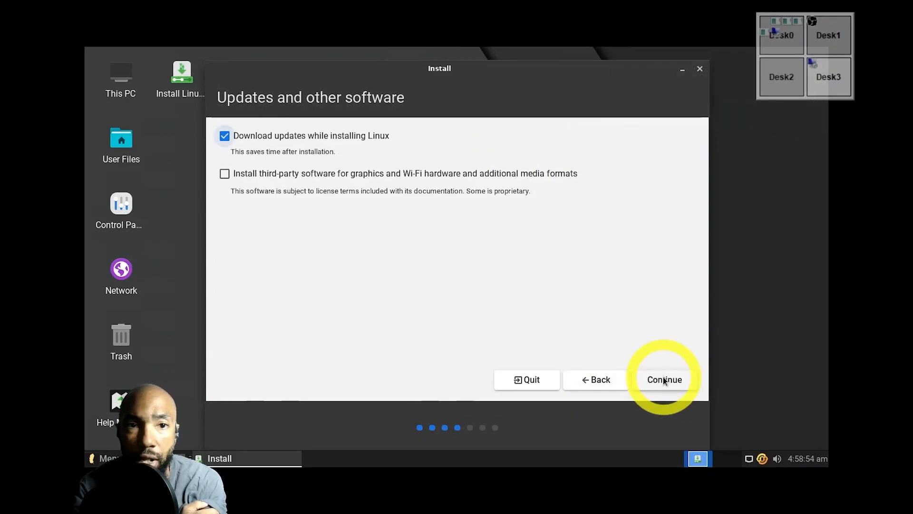
{"action": "left_click", "coordinate": [664, 380]}
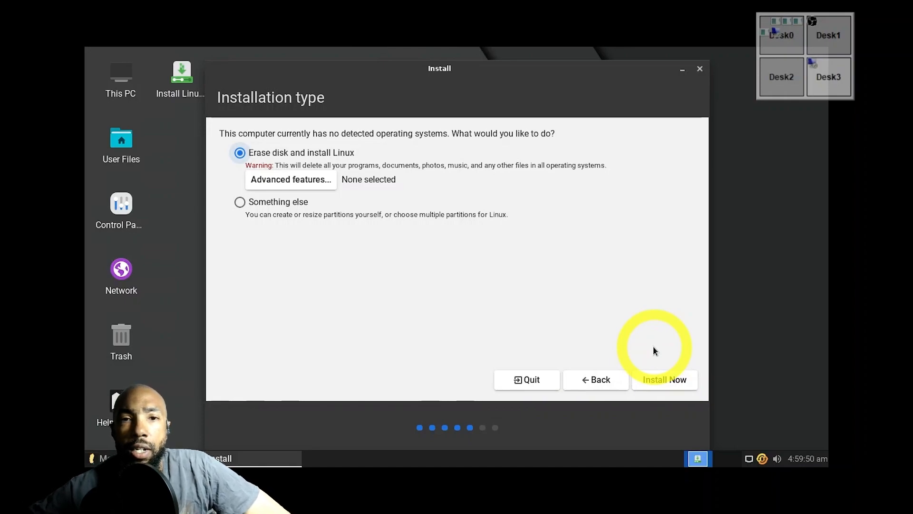
Step: Choose to erase the disk and use ZFS for the installation, and confirm writing the partition changes to disk
{"action": "left_click", "coordinate": [307, 179]}
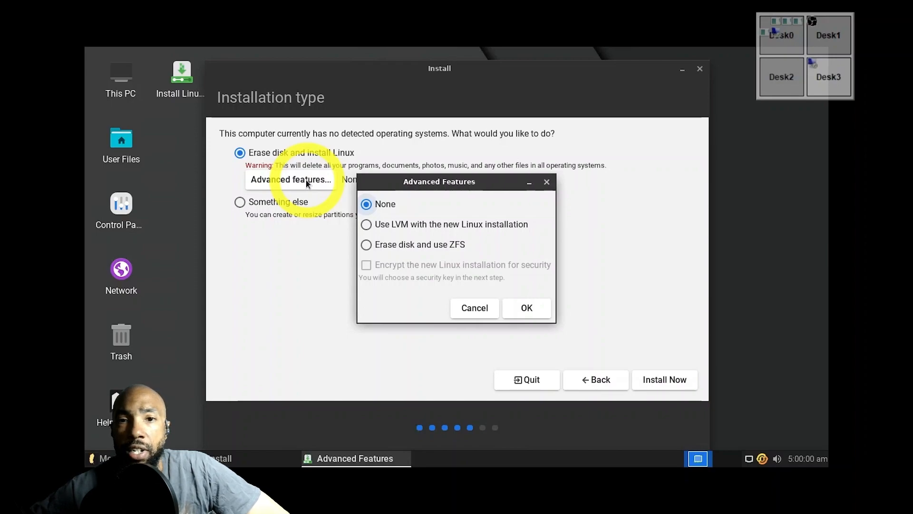
{"action": "left_click", "coordinate": [367, 246]}
{"action": "left_click", "coordinate": [526, 309]}
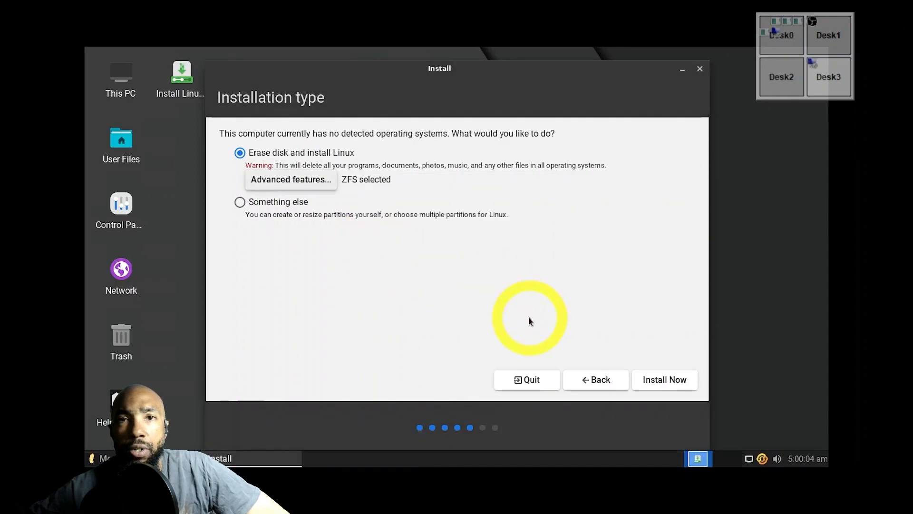
{"action": "left_click", "coordinate": [668, 380]}
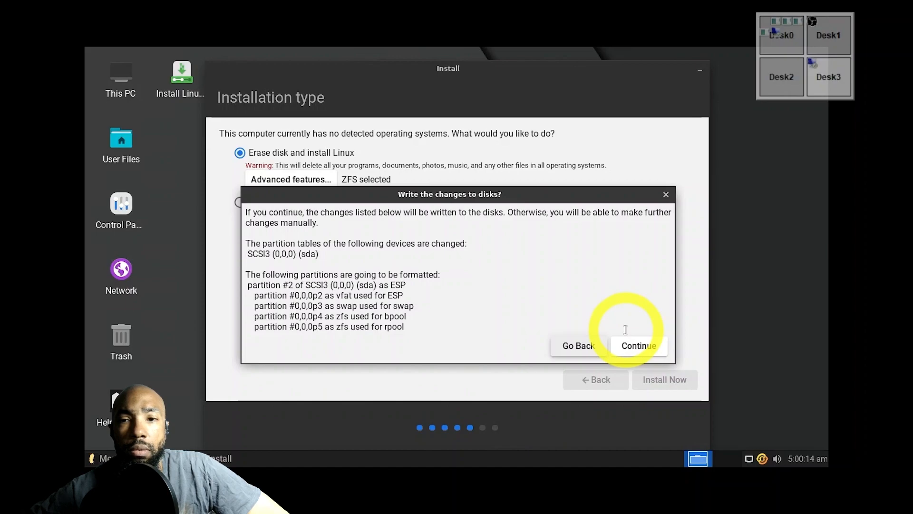
{"action": "left_click", "coordinate": [635, 346]}
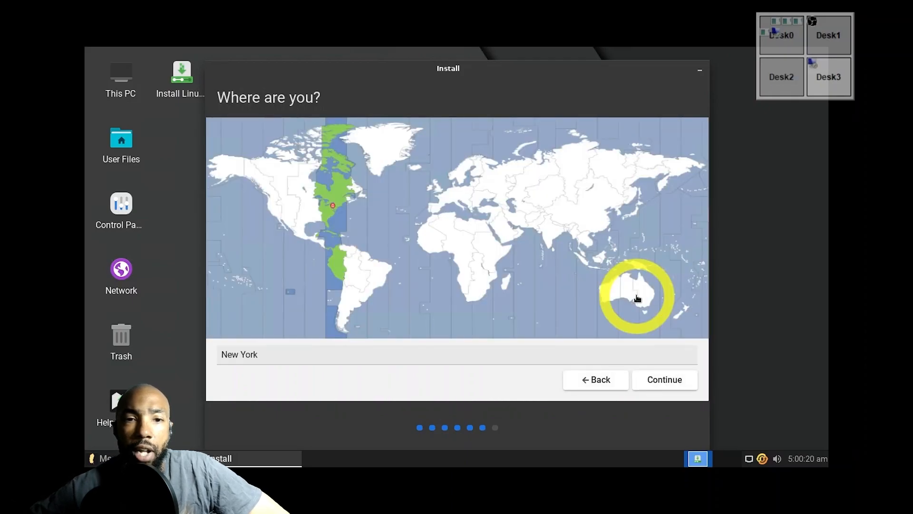
Step: Accept New York as the location and enter the new user's name for the account
{"action": "left_click", "coordinate": [674, 383]}
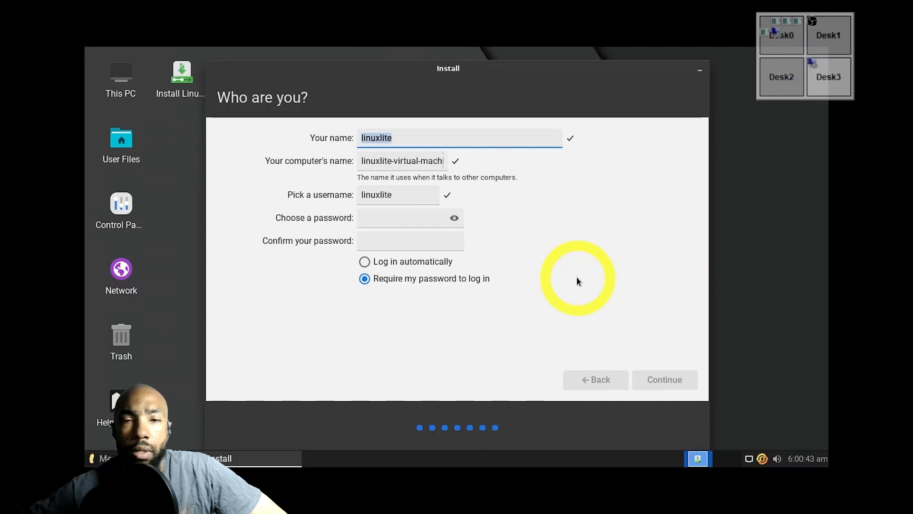
{"action": "type", "text": "paulw"}
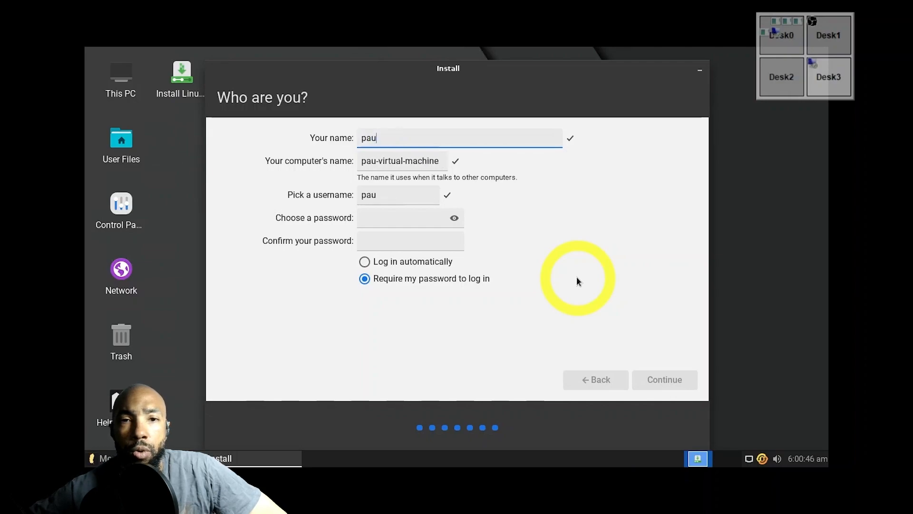
Step: Enter and confirm the account password, keep it required at login, and proceed with the installation
{"action": "left_click", "coordinate": [378, 219]}
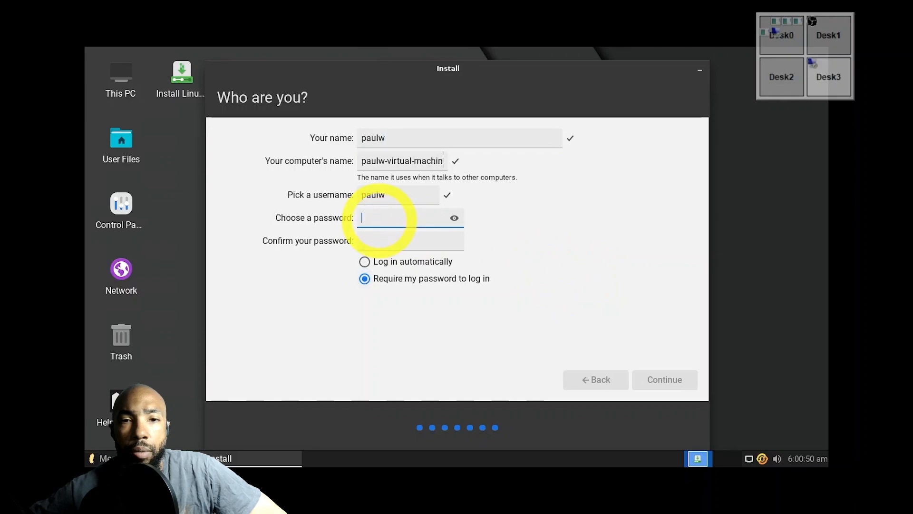
{"action": "type", "text": "*****"}
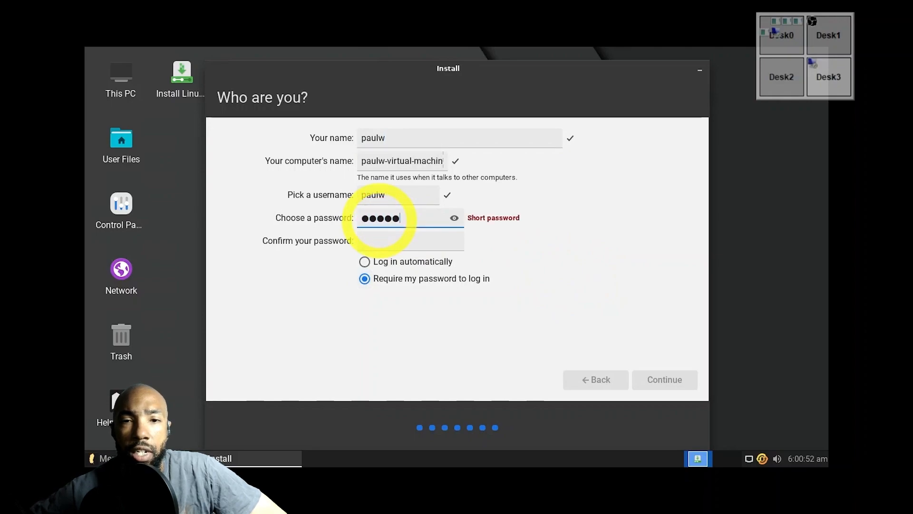
{"action": "type", "text": "***"}
{"action": "key", "text": "Tab"}
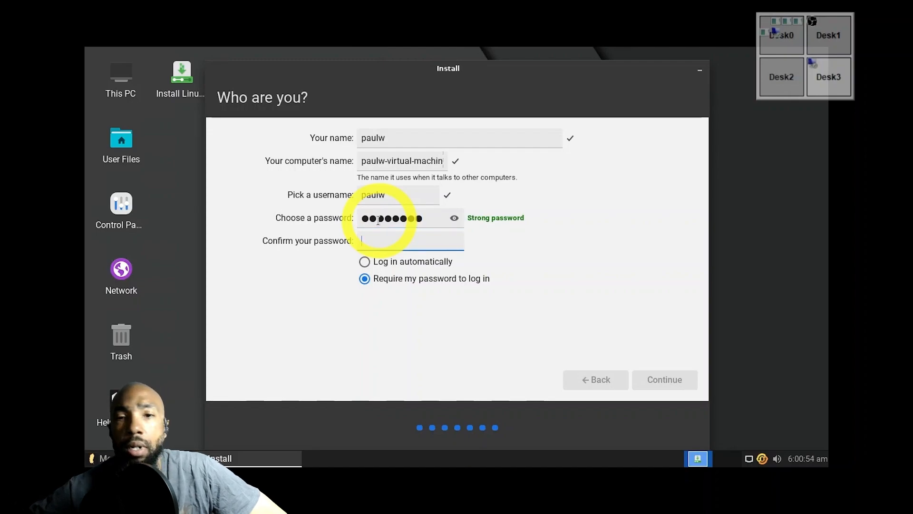
{"action": "type", "text": "**"}
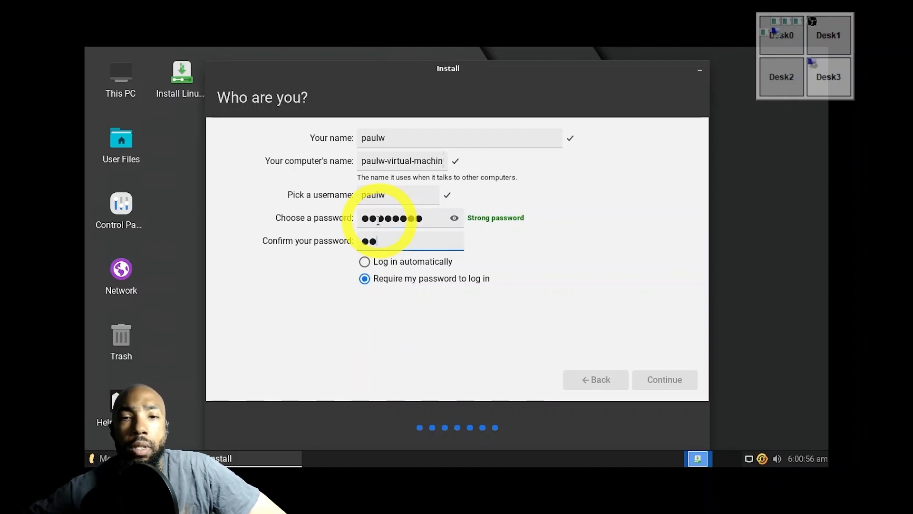
{"action": "type", "text": "******"}
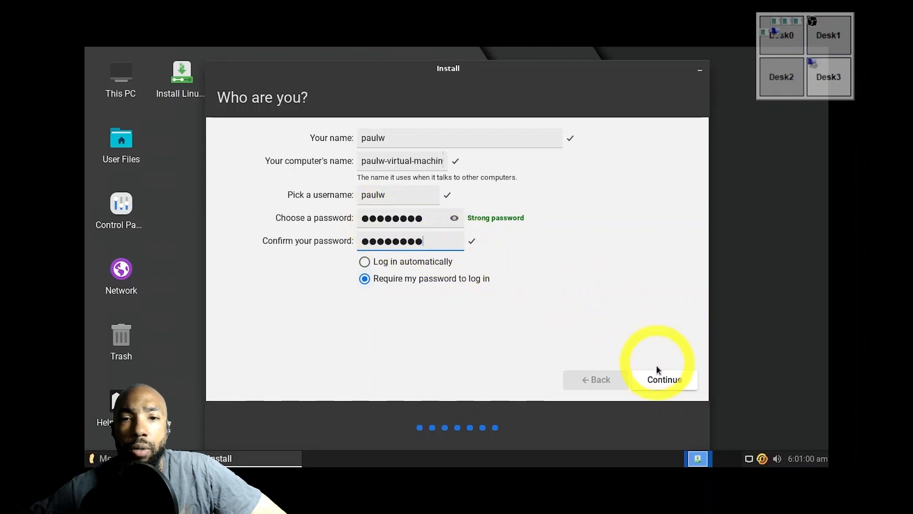
{"action": "left_click", "coordinate": [665, 379]}
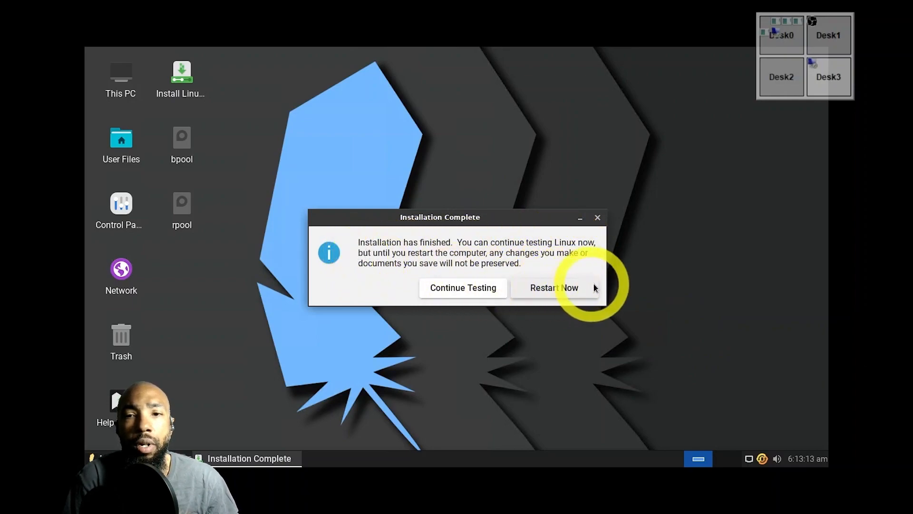
Step: Restart the computer to complete the installation
{"action": "left_click", "coordinate": [566, 289]}
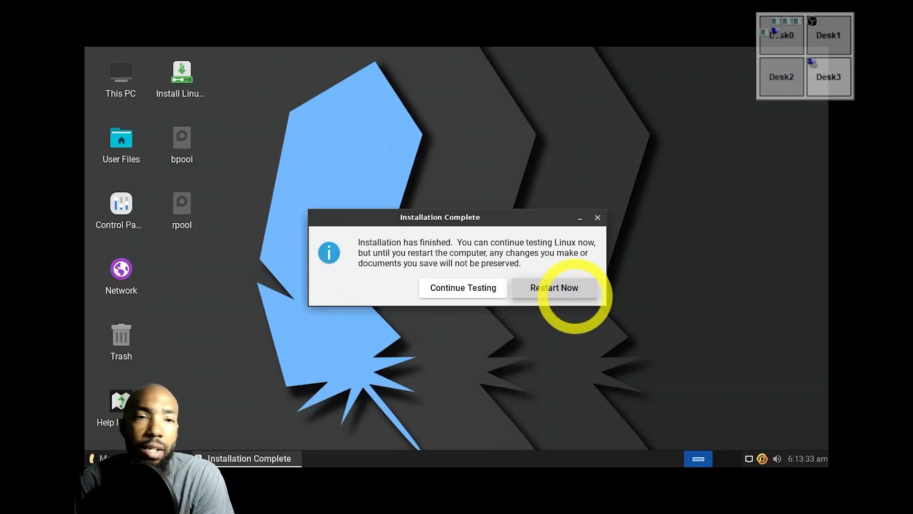
{"action": "left_click", "coordinate": [575, 294]}
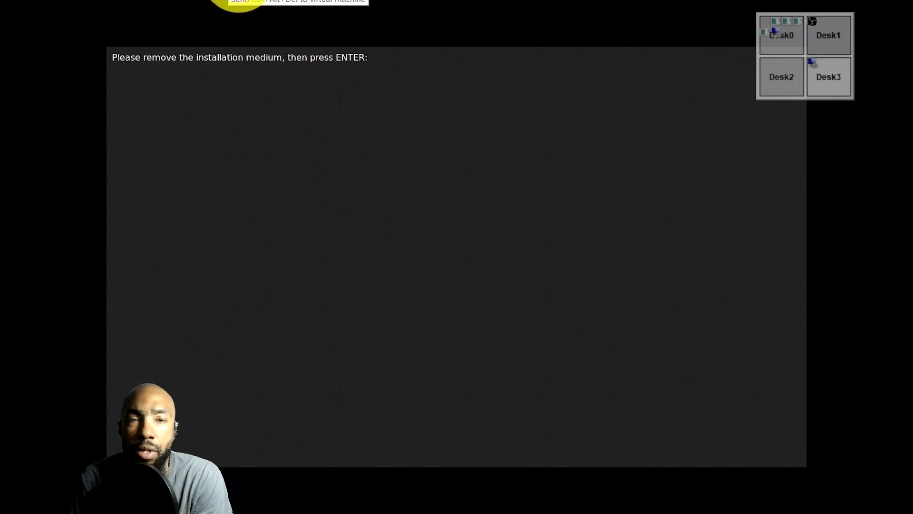
Step: Check the virtual machine's removable devices and continue the reboot past the installation medium prompt
{"action": "left_click", "coordinate": [172, 3]}
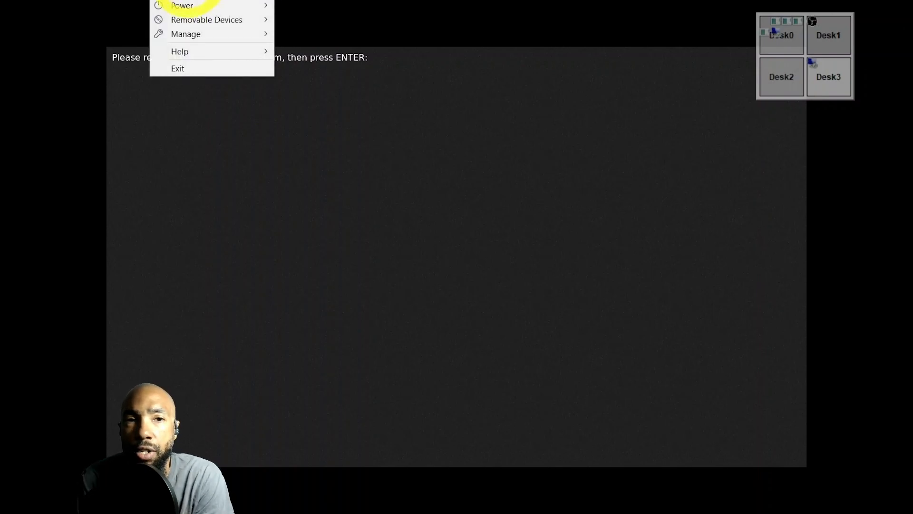
{"action": "mouse_move", "coordinate": [210, 17]}
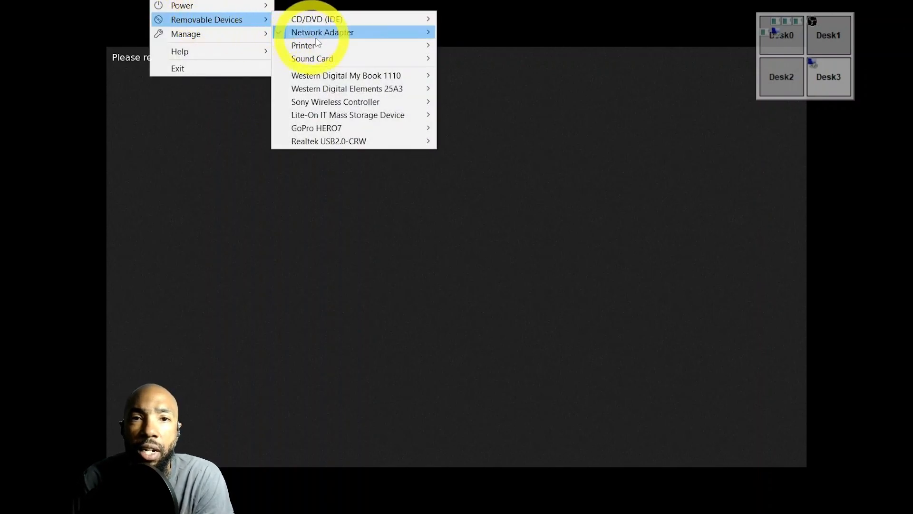
{"action": "mouse_move", "coordinate": [363, 58]}
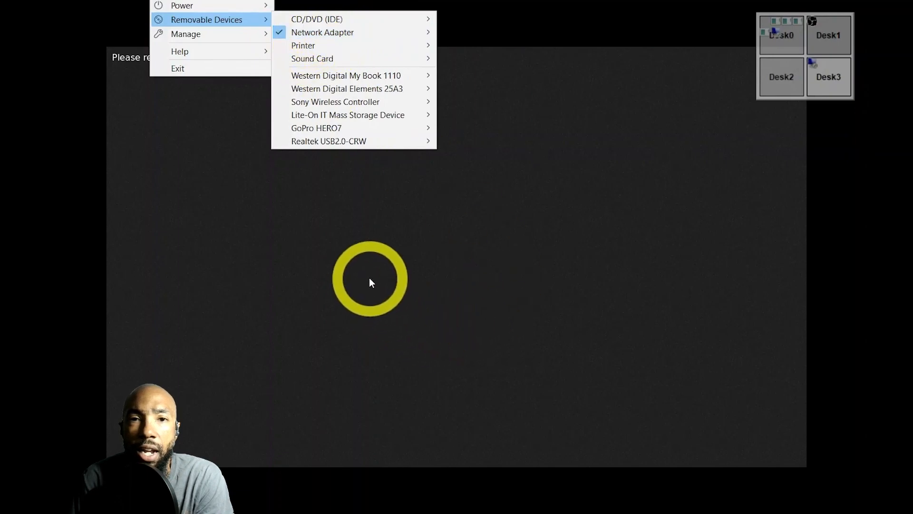
{"action": "left_click", "coordinate": [370, 279]}
{"action": "key", "text": "Return"}
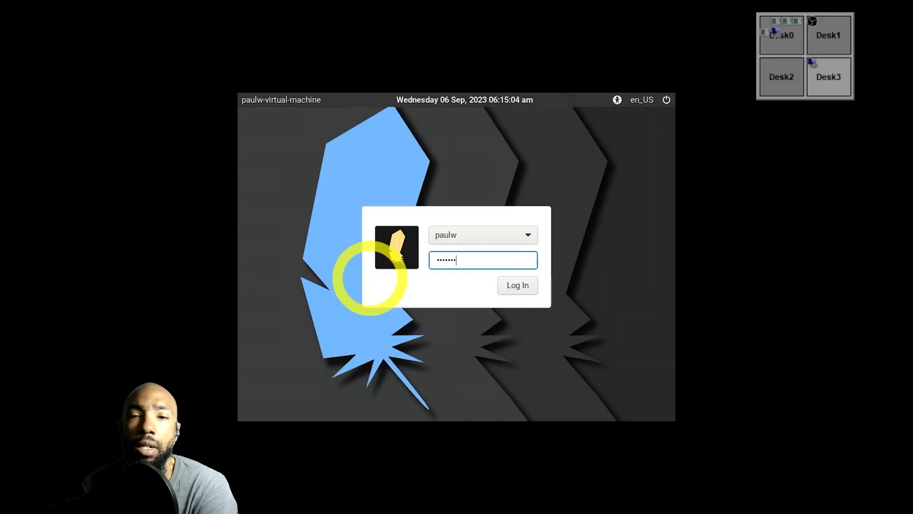
Step: Log in to the installed system with the account password and close the Lite Welcome window
{"action": "key", "text": "Return"}
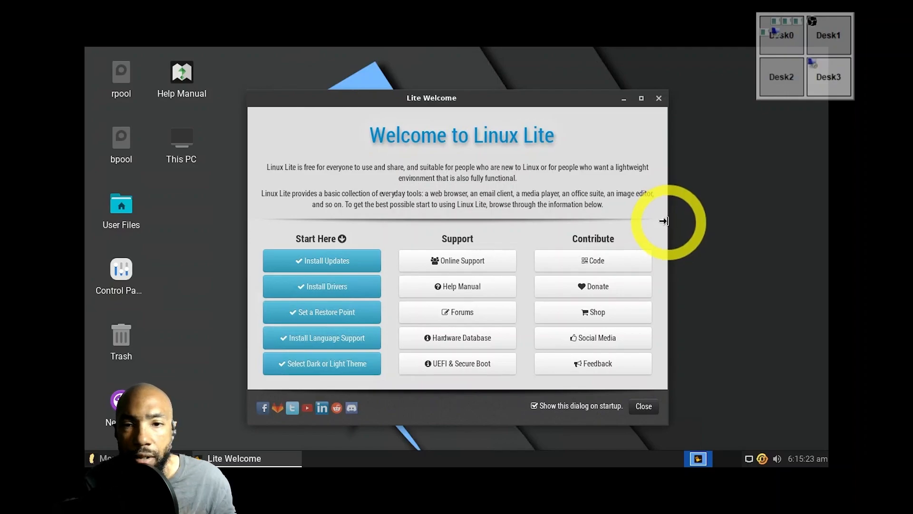
{"action": "left_click", "coordinate": [658, 98]}
Step: In the desktop settings, try the program code, night city and grey architecture wallpapers, and set the dark one with bracketed text
{"action": "right_click", "coordinate": [466, 195]}
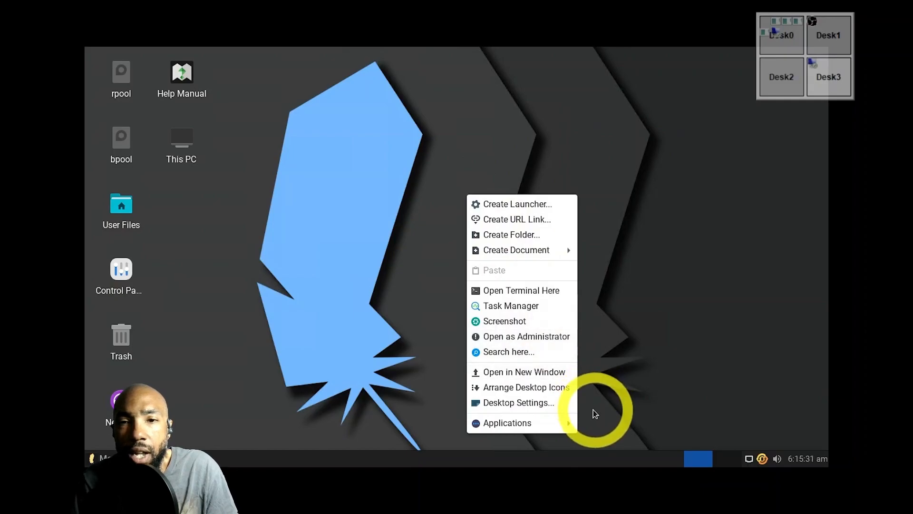
{"action": "left_click", "coordinate": [541, 405]}
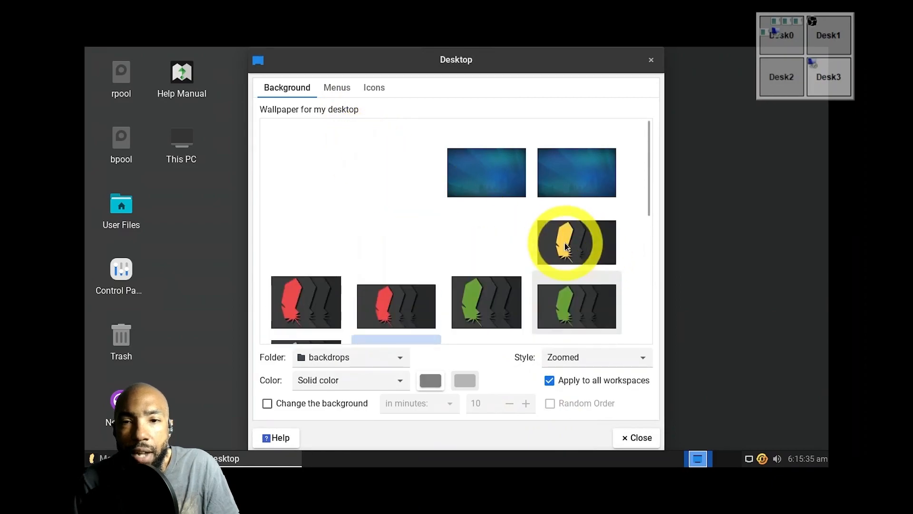
{"action": "left_click", "coordinate": [426, 220]}
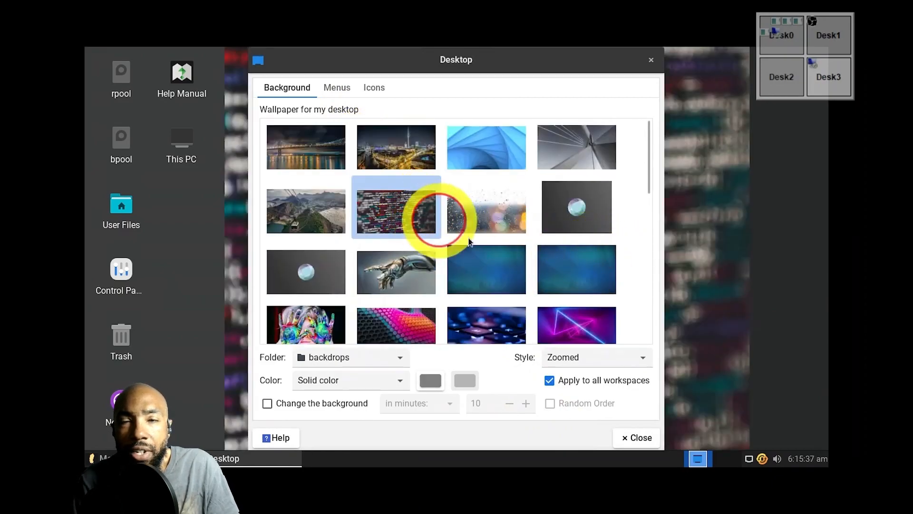
{"action": "left_click", "coordinate": [397, 147]}
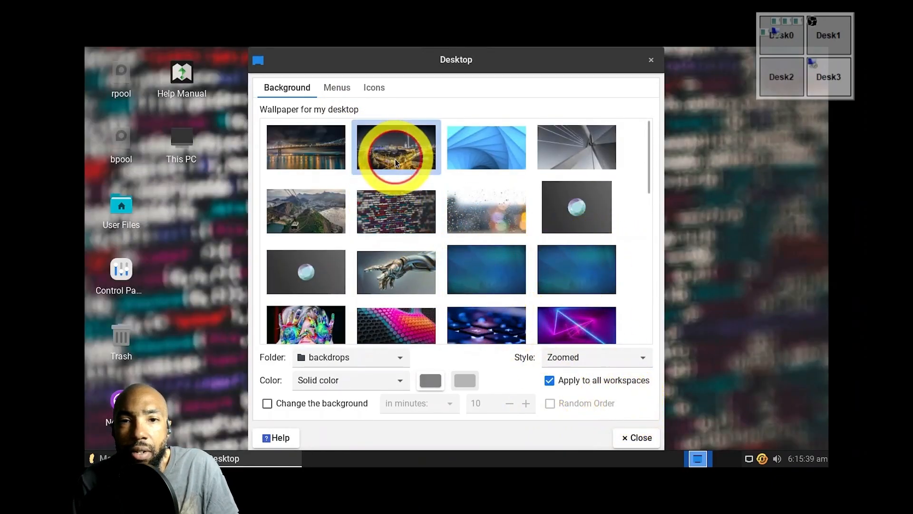
{"action": "left_click", "coordinate": [574, 153]}
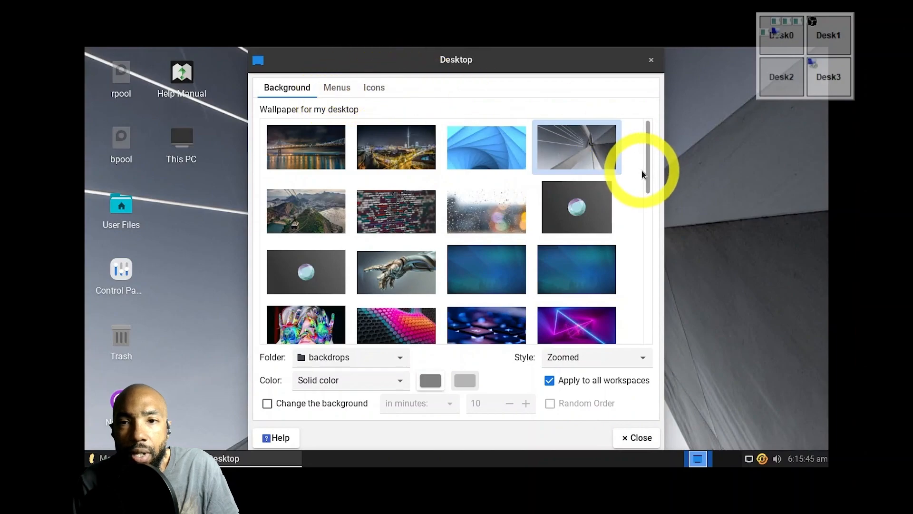
{"action": "left_click_drag", "start_coordinate": [648, 178], "coordinate": [660, 329]}
{"action": "left_click", "coordinate": [582, 259]}
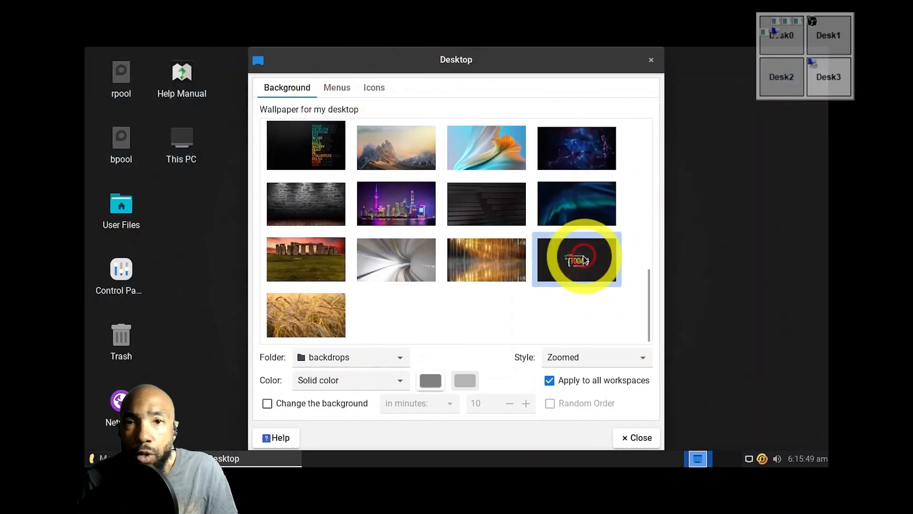
Step: Set the dark blue wallpaper with the glowing connected-nodes pattern as the desktop background and close the desktop settings
{"action": "left_click", "coordinate": [581, 152]}
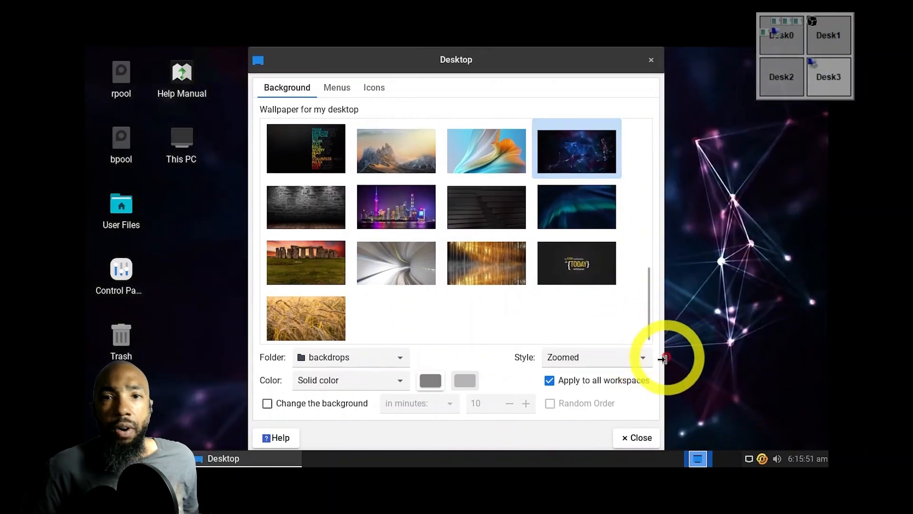
{"action": "left_click", "coordinate": [637, 438]}
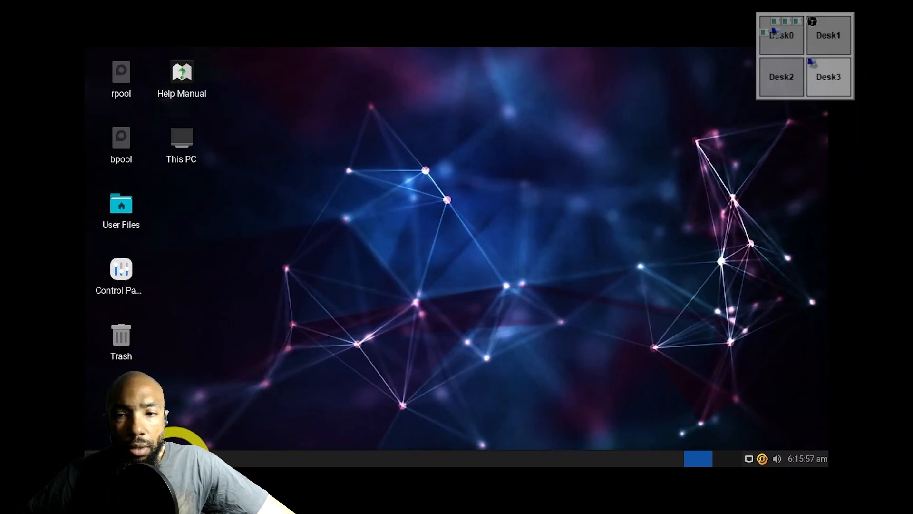
Step: Open System Information from the System applications and review the computer summary through to the audio entry
{"action": "left_click", "coordinate": [92, 458]}
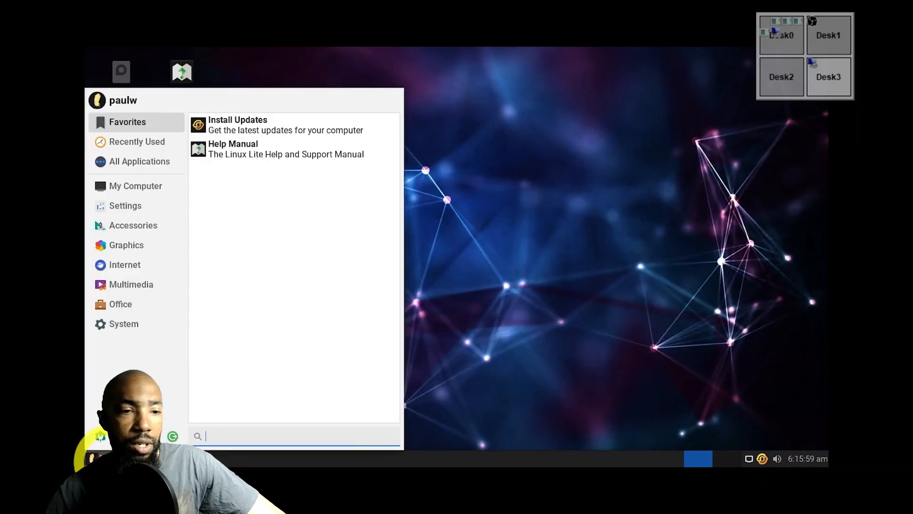
{"action": "left_click", "coordinate": [125, 324]}
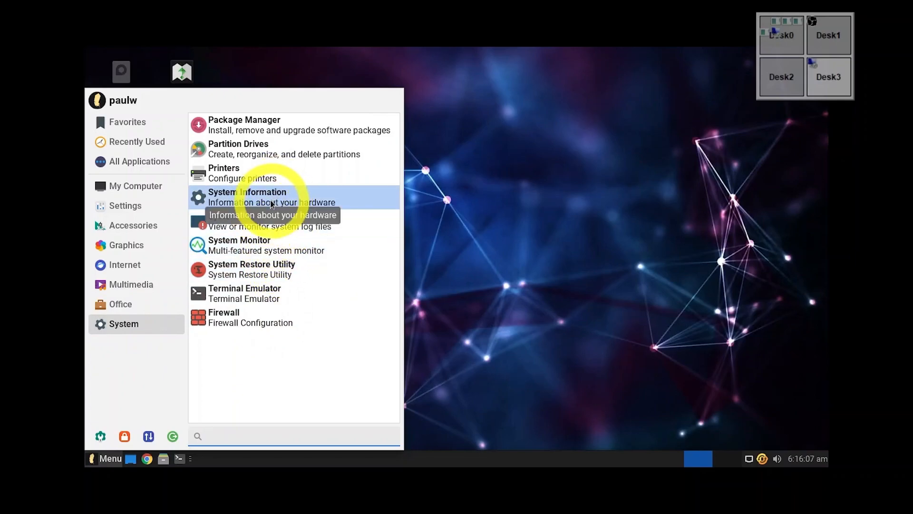
{"action": "left_click", "coordinate": [294, 191]}
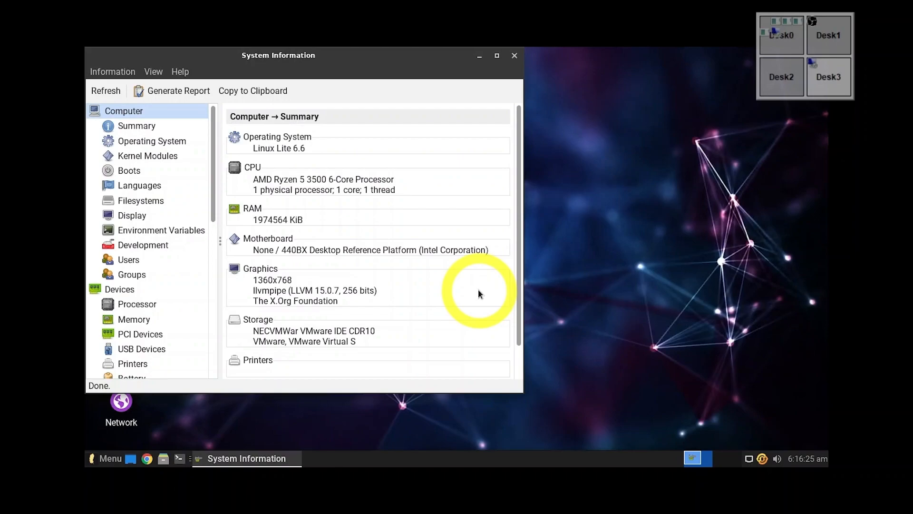
{"action": "scroll", "coordinate": [479, 292], "scroll_direction": "down", "scroll_amount": 1}
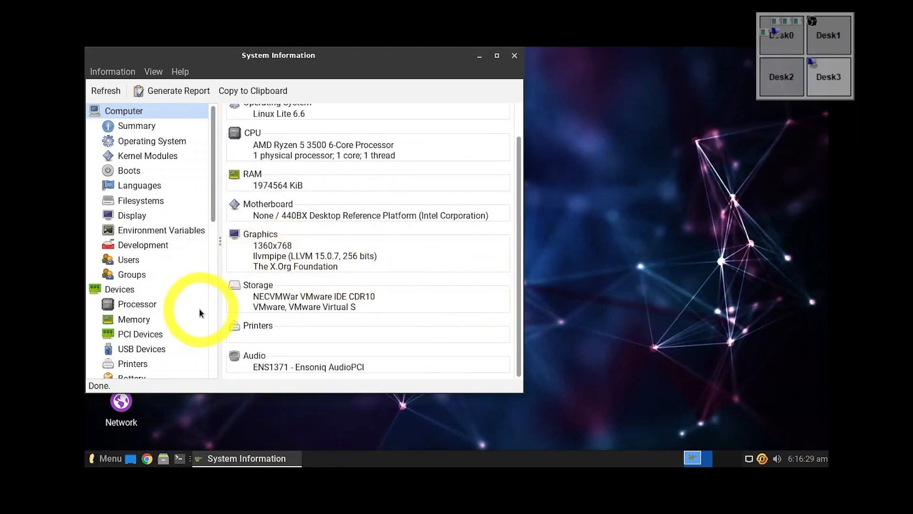
Step: Examine the Display and Operating System details in System Information, and close its window
{"action": "left_click", "coordinate": [137, 218]}
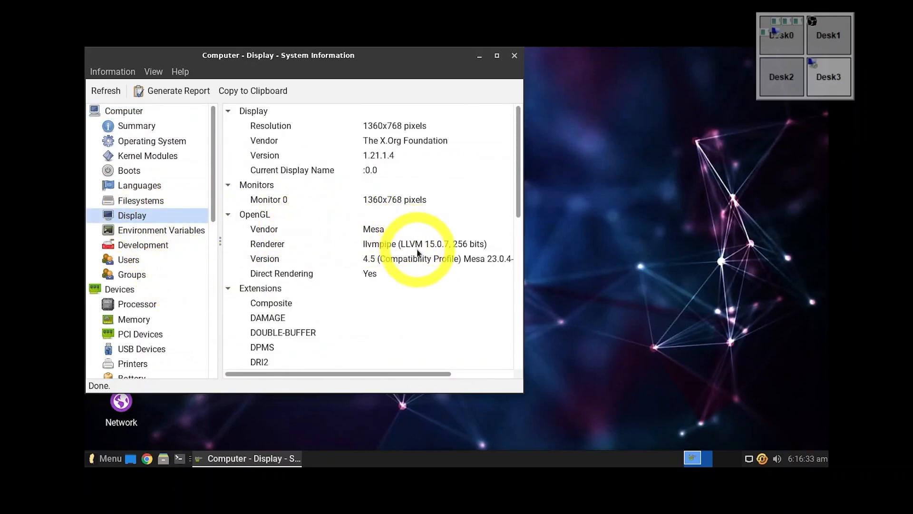
{"action": "scroll", "coordinate": [418, 257], "scroll_direction": "down", "scroll_amount": 2}
{"action": "scroll", "coordinate": [418, 255], "scroll_direction": "down", "scroll_amount": 7}
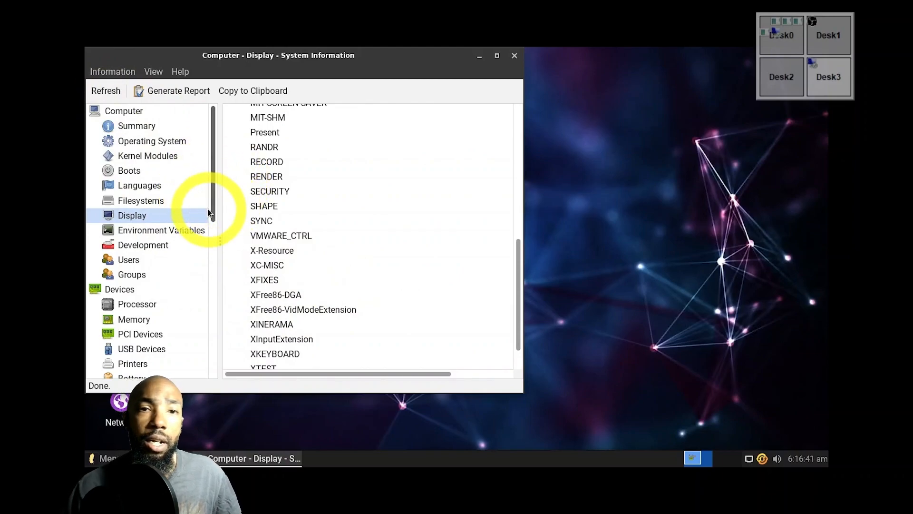
{"action": "left_click", "coordinate": [164, 141]}
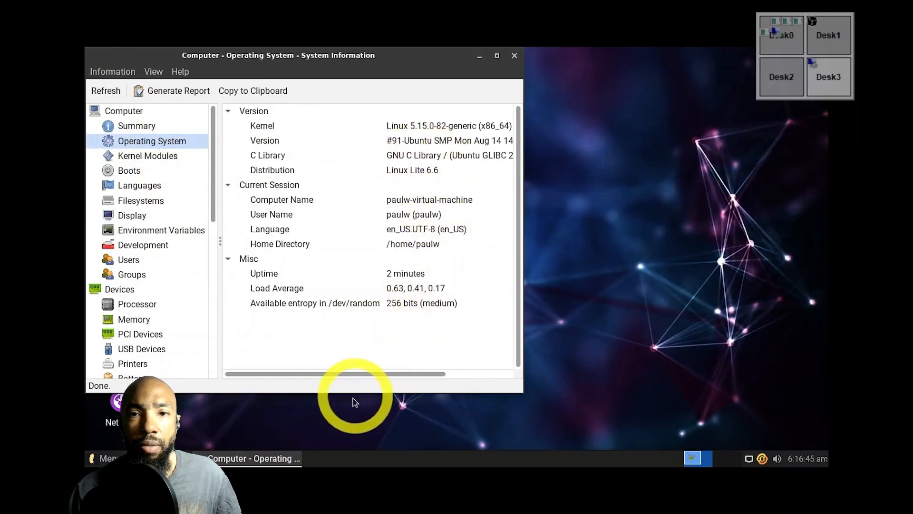
{"action": "left_click", "coordinate": [513, 55]}
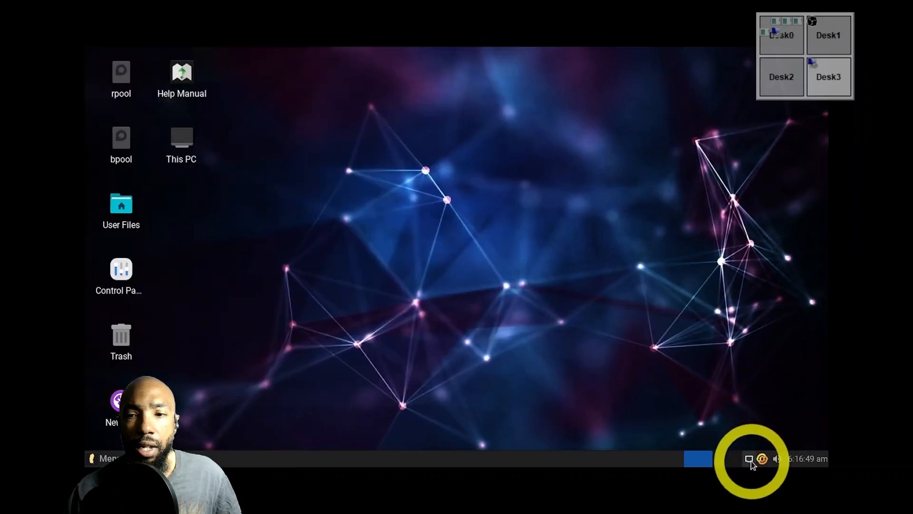
{"action": "right_click", "coordinate": [738, 462]}
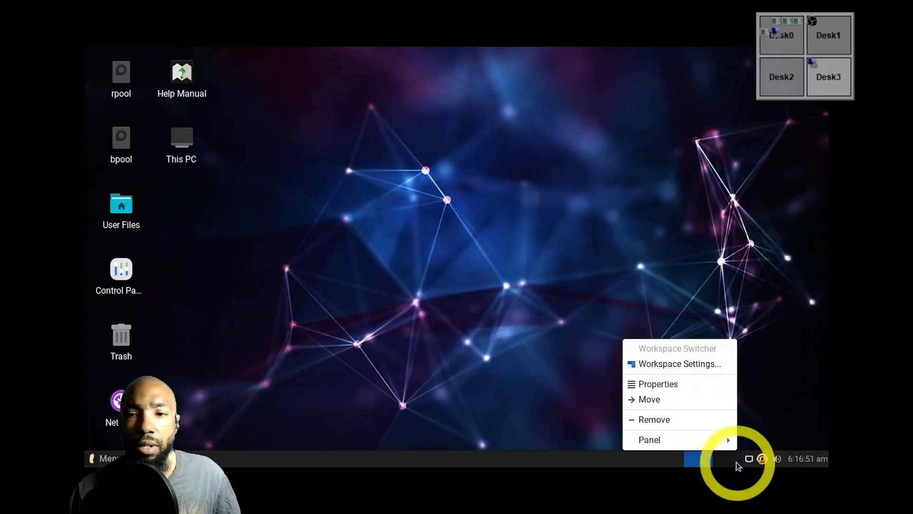
{"action": "left_click", "coordinate": [460, 385]}
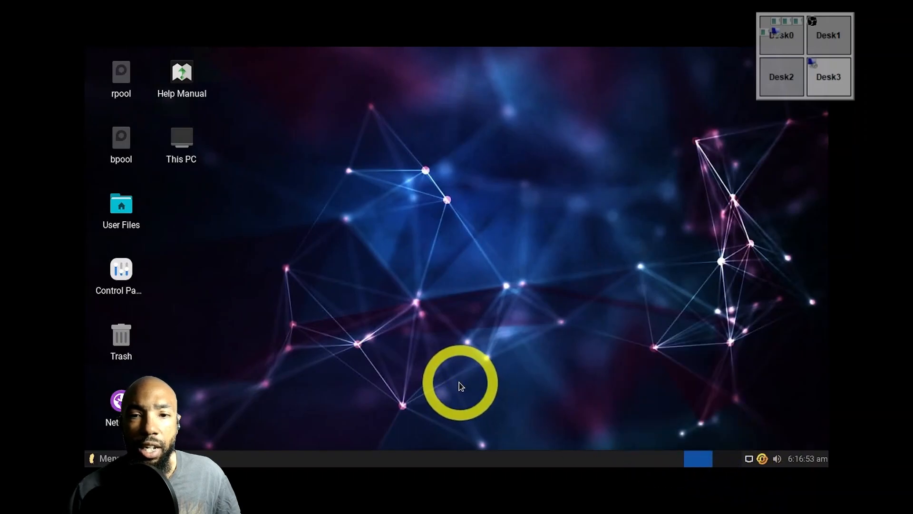
{"action": "right_click", "coordinate": [460, 386]}
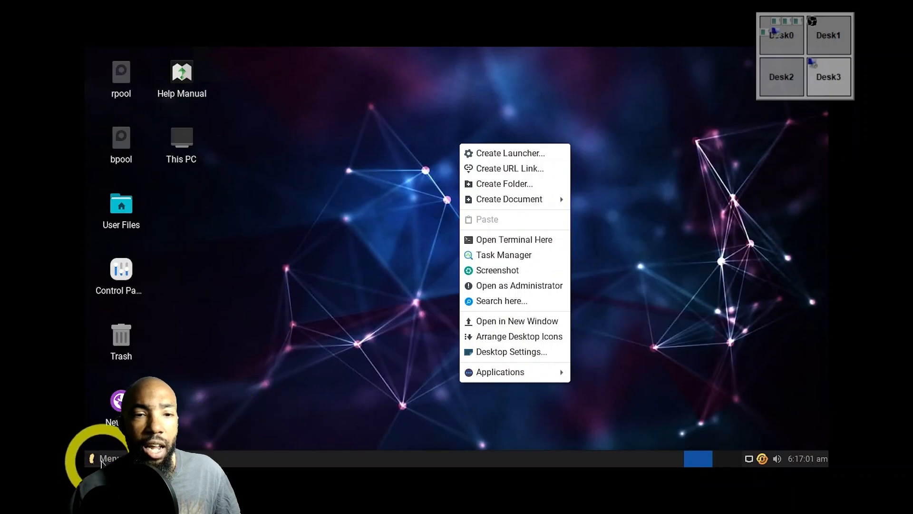
{"action": "left_click", "coordinate": [101, 461]}
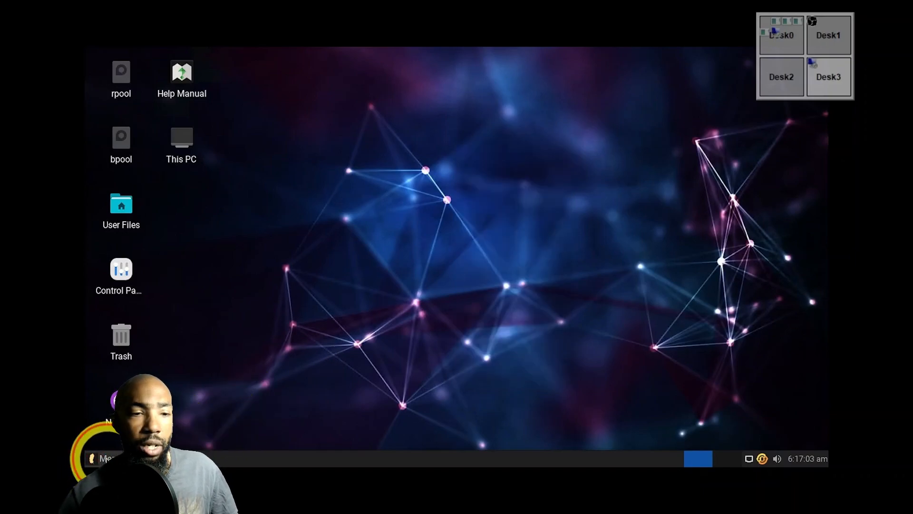
Step: Look over the Office applications, open the Display settings and check the available resolutions without changing the current one
{"action": "left_click", "coordinate": [105, 459]}
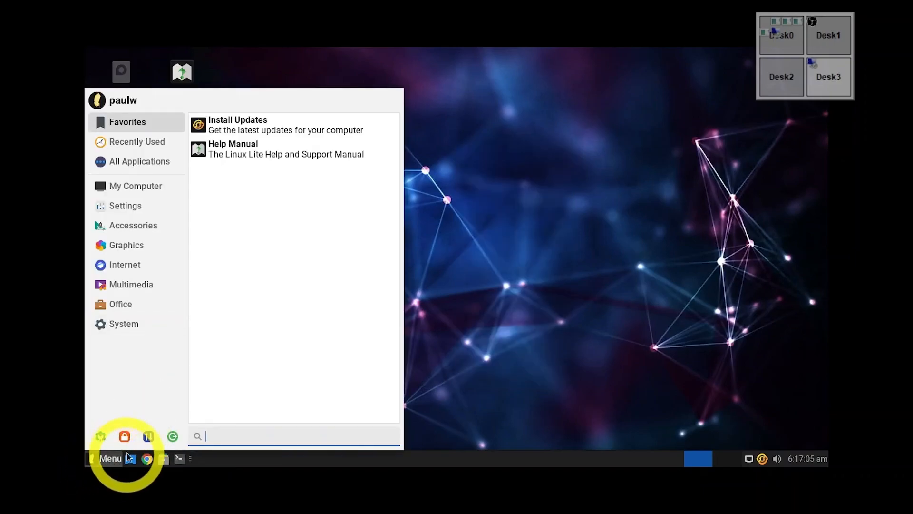
{"action": "left_click", "coordinate": [119, 305]}
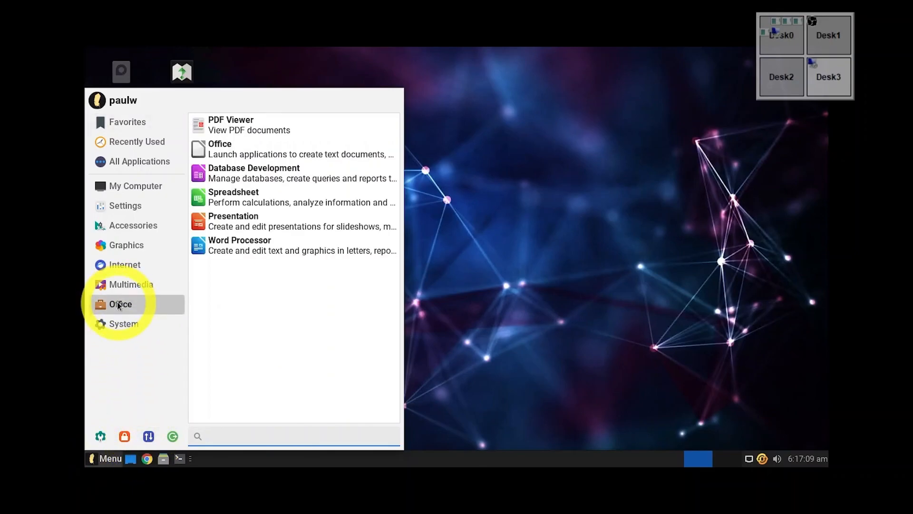
{"action": "left_click", "coordinate": [125, 205]}
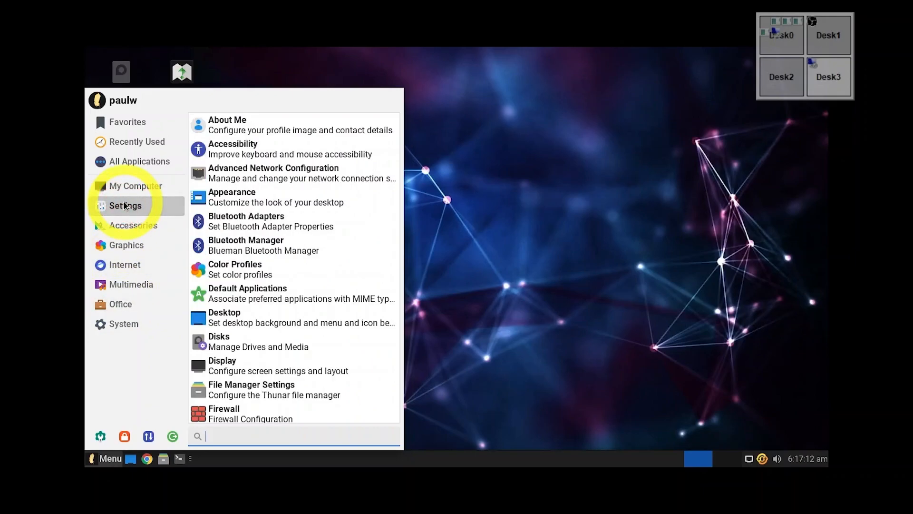
{"action": "left_click", "coordinate": [261, 364]}
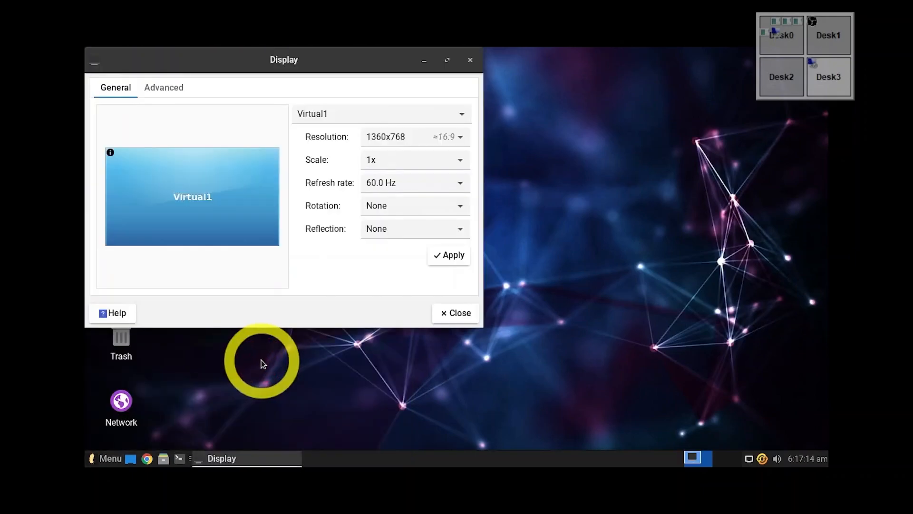
{"action": "left_click", "coordinate": [459, 137]}
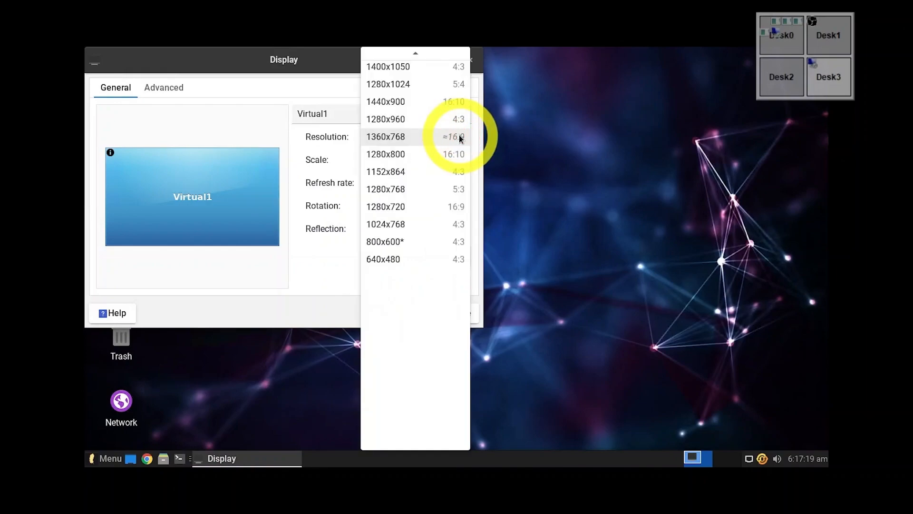
{"action": "scroll", "coordinate": [459, 138], "scroll_direction": "up", "scroll_amount": 1}
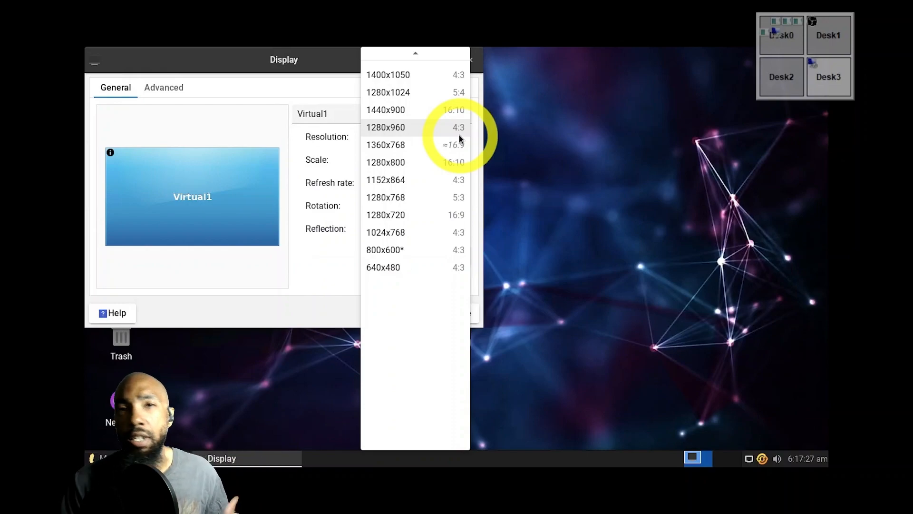
{"action": "left_click", "coordinate": [573, 144]}
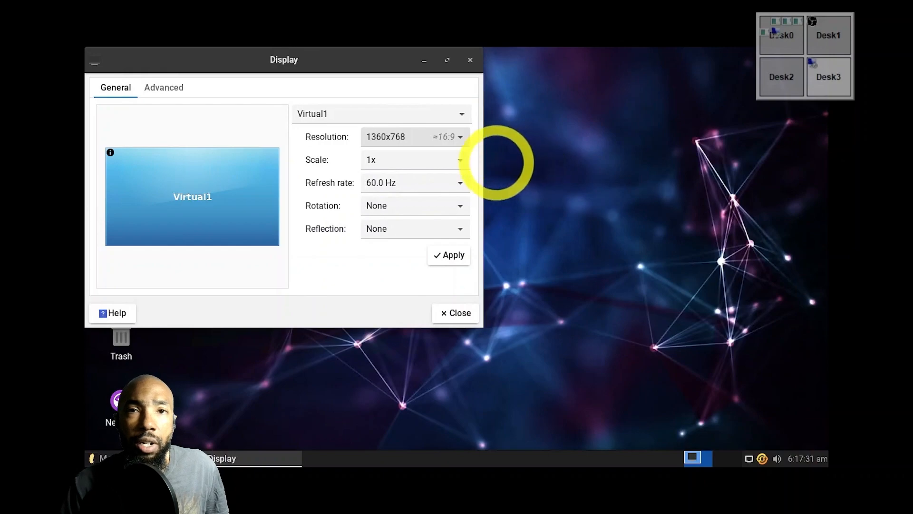
Step: Try the Custom scale option in the Display settings, recheck the resolution list and close the window without applying
{"action": "left_click", "coordinate": [461, 164]}
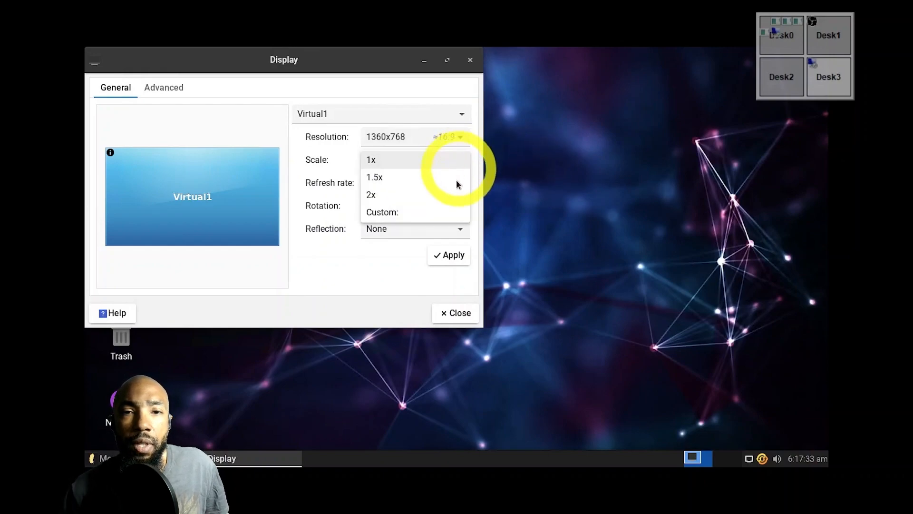
{"action": "left_click", "coordinate": [449, 212]}
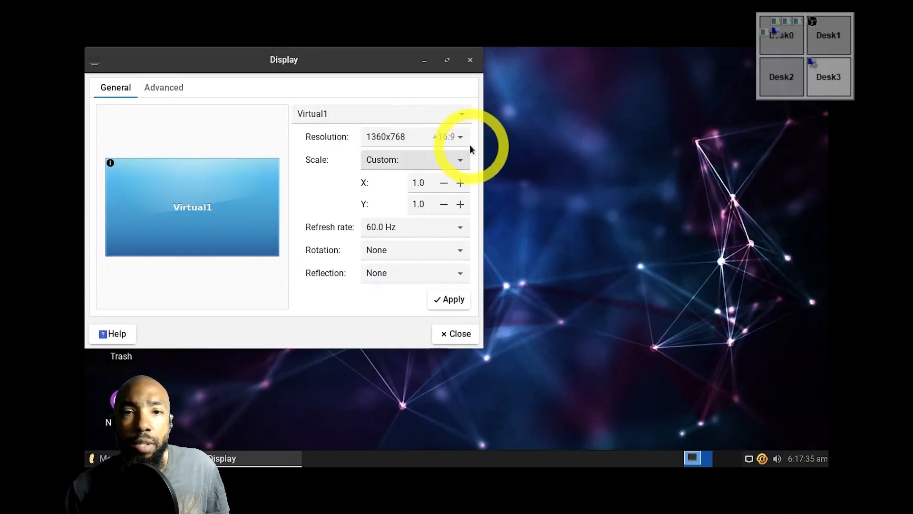
{"action": "left_click", "coordinate": [460, 141]}
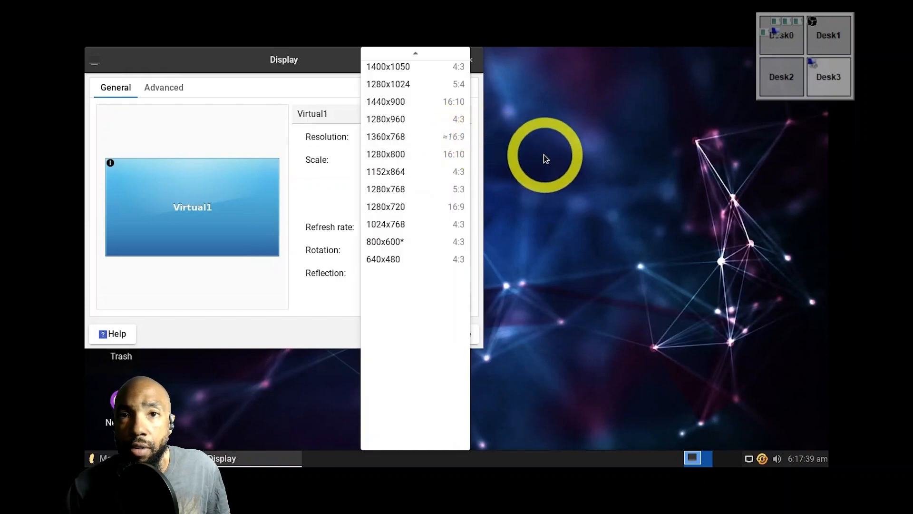
{"action": "left_click", "coordinate": [548, 168]}
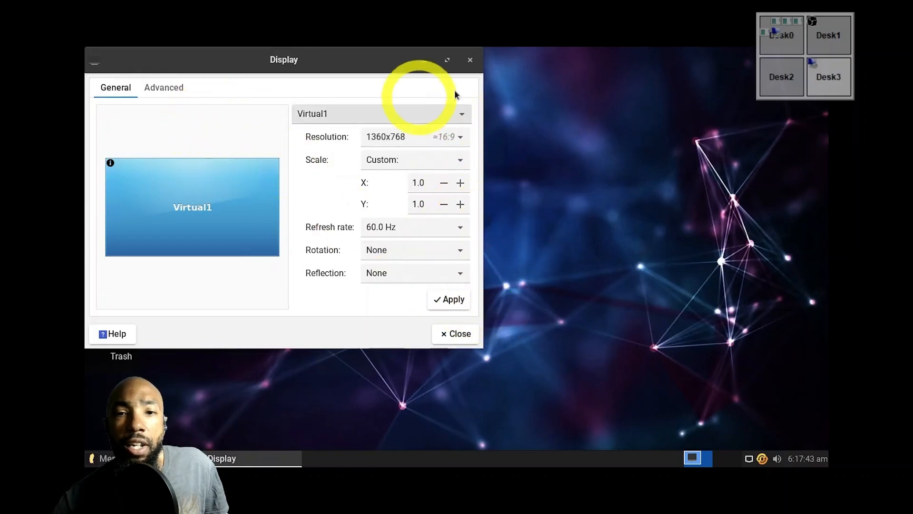
{"action": "left_click", "coordinate": [469, 65]}
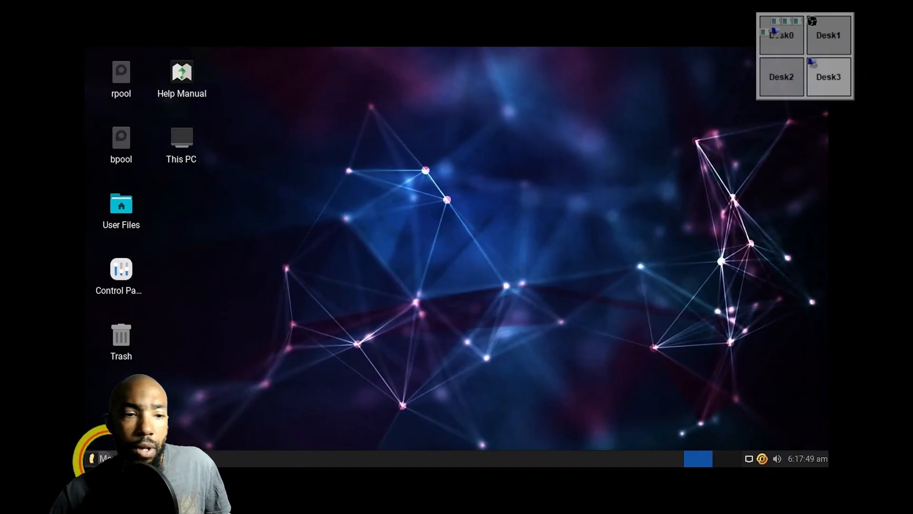
Step: Browse the complete list of all installed applications, from About Me through to Workspaces
{"action": "left_click", "coordinate": [97, 458]}
{"action": "left_click", "coordinate": [137, 166]}
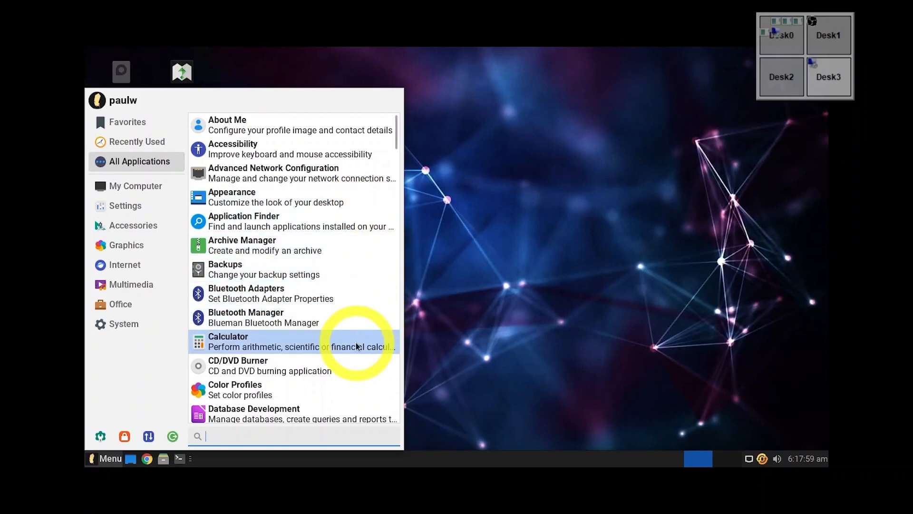
{"action": "scroll", "coordinate": [364, 356], "scroll_direction": "down", "scroll_amount": 1}
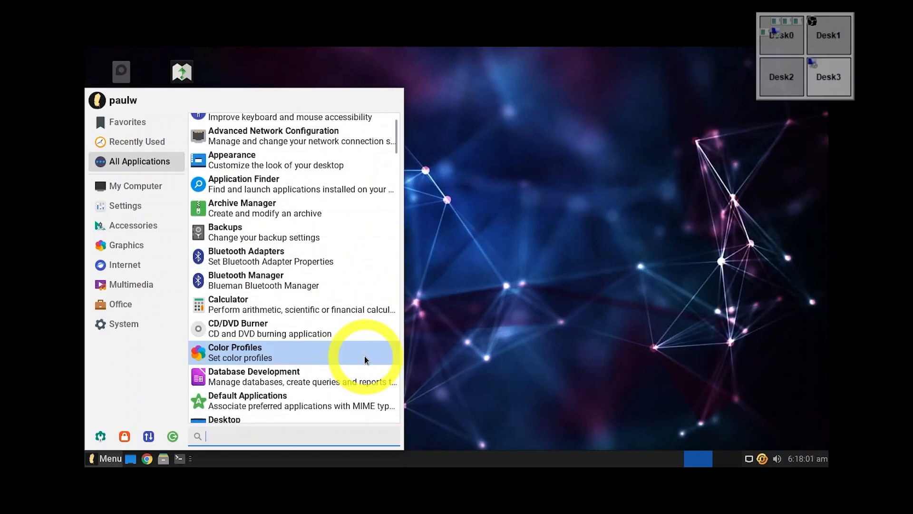
{"action": "scroll", "coordinate": [364, 356], "scroll_direction": "down", "scroll_amount": 1}
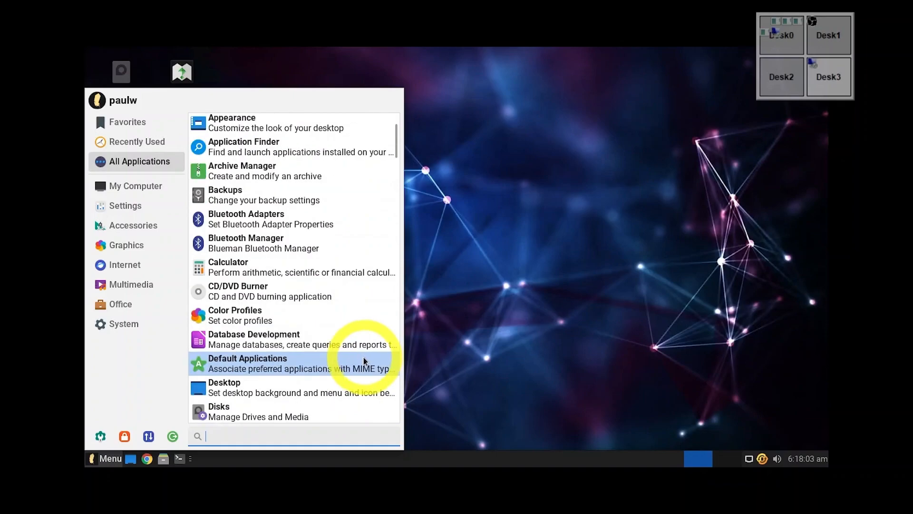
{"action": "scroll", "coordinate": [364, 358], "scroll_direction": "down", "scroll_amount": 2}
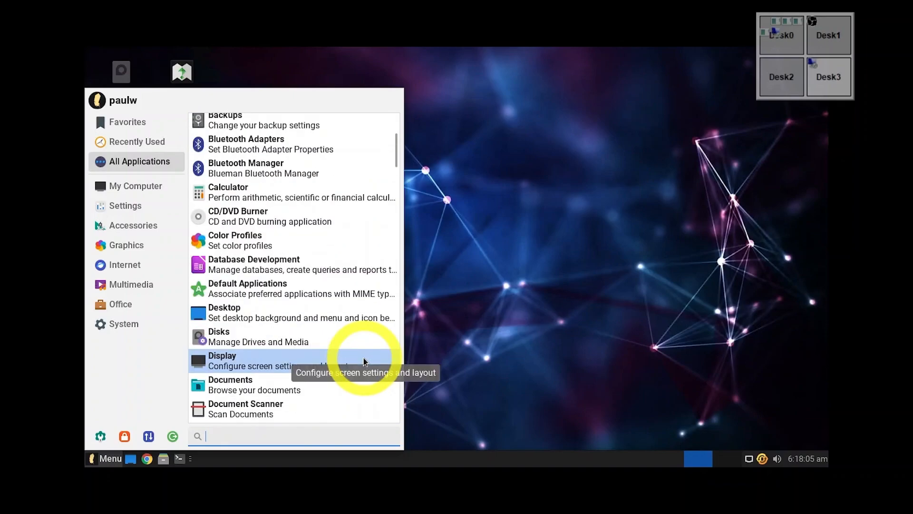
{"action": "scroll", "coordinate": [363, 360], "scroll_direction": "down", "scroll_amount": 1}
{"action": "scroll", "coordinate": [363, 361], "scroll_direction": "down", "scroll_amount": 2}
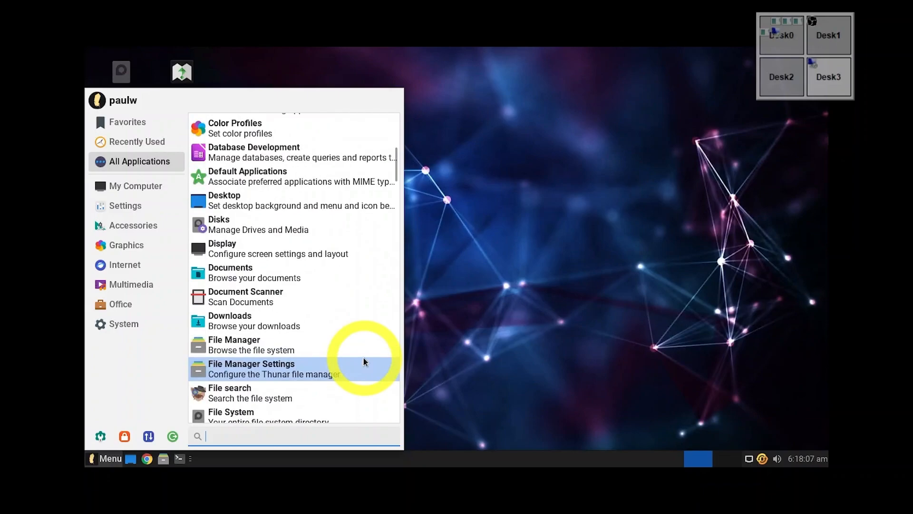
{"action": "scroll", "coordinate": [363, 358], "scroll_direction": "down", "scroll_amount": 1}
{"action": "scroll", "coordinate": [363, 358], "scroll_direction": "down", "scroll_amount": 2}
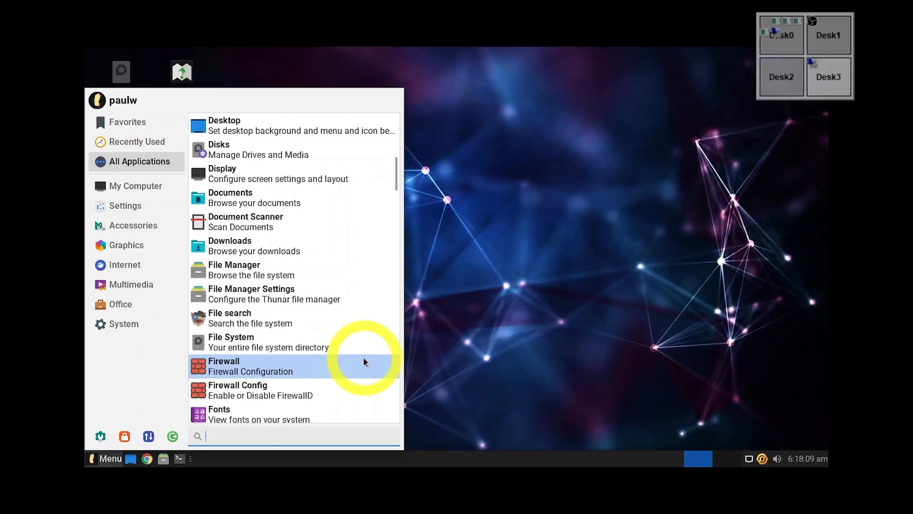
{"action": "scroll", "coordinate": [363, 359], "scroll_direction": "down", "scroll_amount": 3}
{"action": "scroll", "coordinate": [363, 361], "scroll_direction": "down", "scroll_amount": 1}
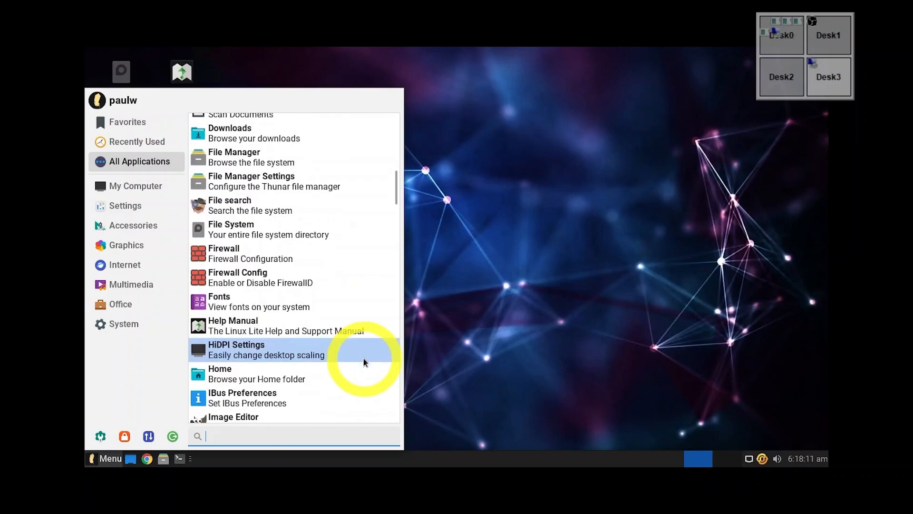
{"action": "scroll", "coordinate": [364, 362], "scroll_direction": "down", "scroll_amount": 1}
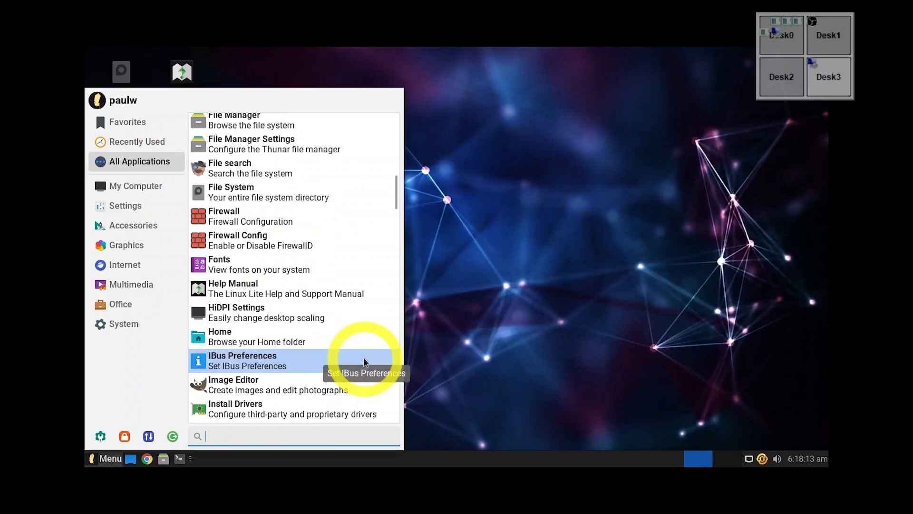
{"action": "scroll", "coordinate": [365, 362], "scroll_direction": "down", "scroll_amount": 1}
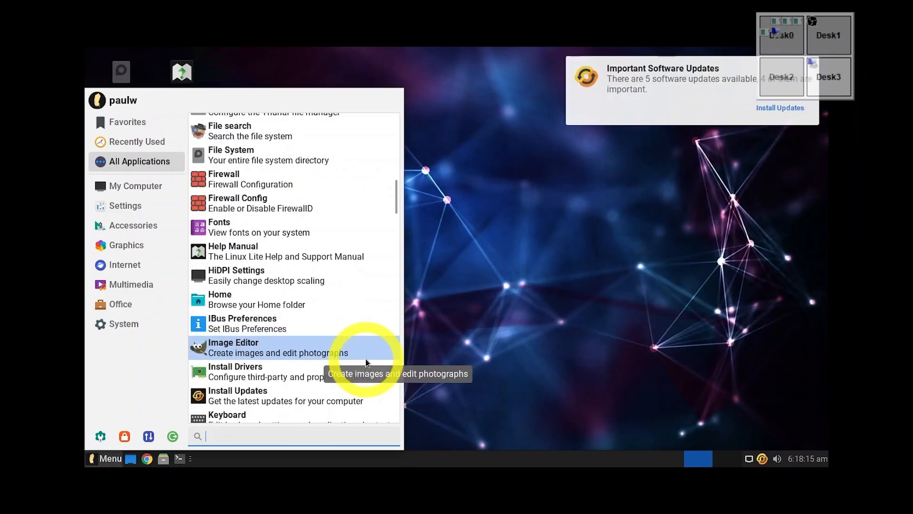
{"action": "scroll", "coordinate": [367, 362], "scroll_direction": "down", "scroll_amount": 1}
{"action": "scroll", "coordinate": [367, 362], "scroll_direction": "down", "scroll_amount": 2}
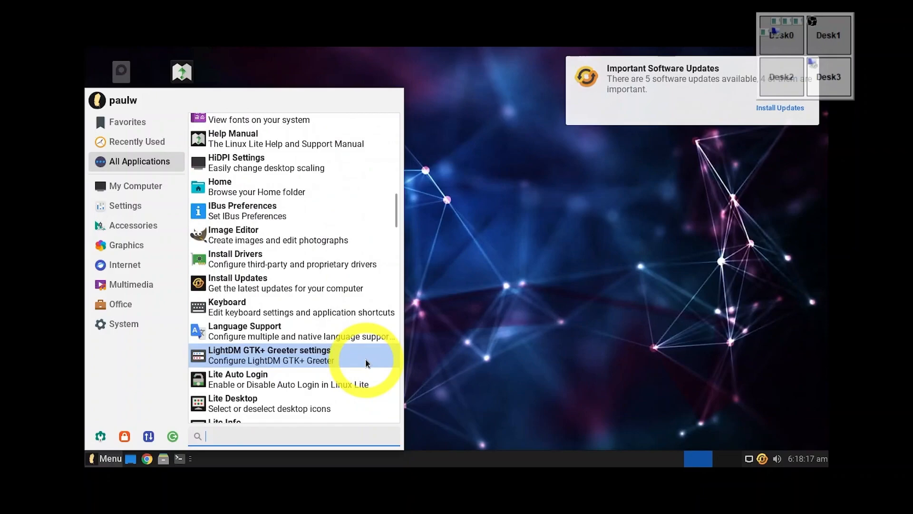
{"action": "scroll", "coordinate": [366, 362], "scroll_direction": "down", "scroll_amount": 1}
{"action": "scroll", "coordinate": [366, 363], "scroll_direction": "down", "scroll_amount": 2}
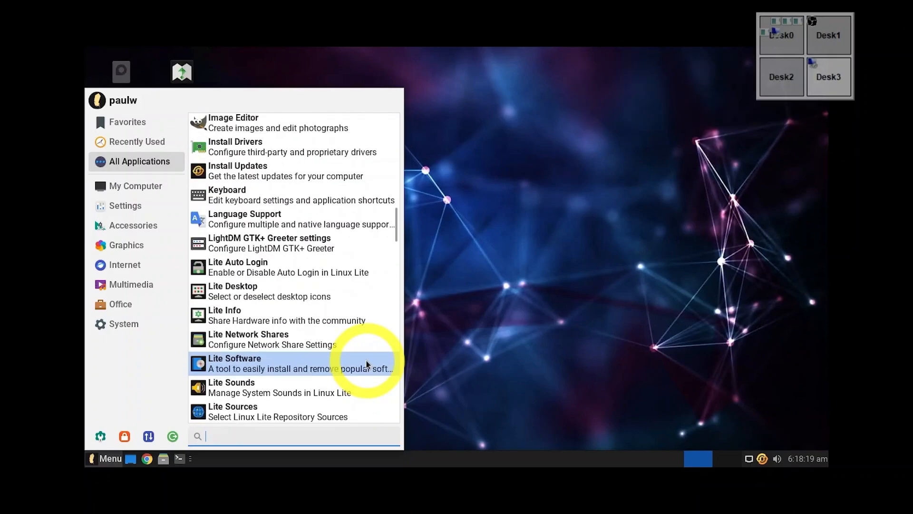
{"action": "scroll", "coordinate": [366, 364], "scroll_direction": "down", "scroll_amount": 1}
{"action": "scroll", "coordinate": [367, 364], "scroll_direction": "down", "scroll_amount": 1}
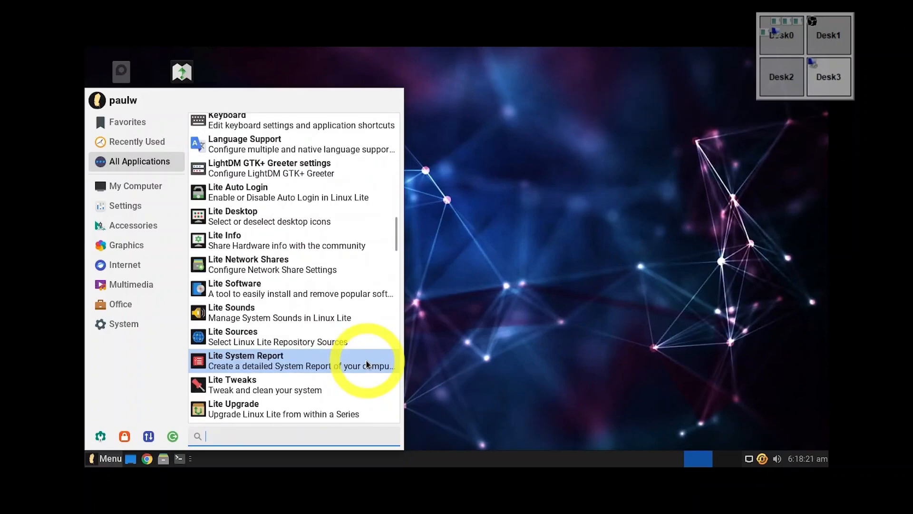
{"action": "scroll", "coordinate": [367, 364], "scroll_direction": "down", "scroll_amount": 1}
{"action": "scroll", "coordinate": [366, 364], "scroll_direction": "down", "scroll_amount": 2}
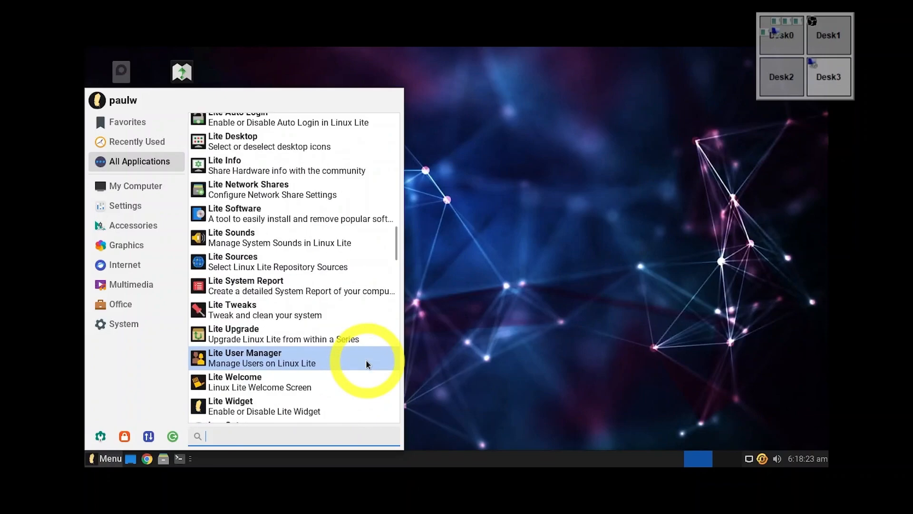
{"action": "scroll", "coordinate": [366, 364], "scroll_direction": "down", "scroll_amount": 1}
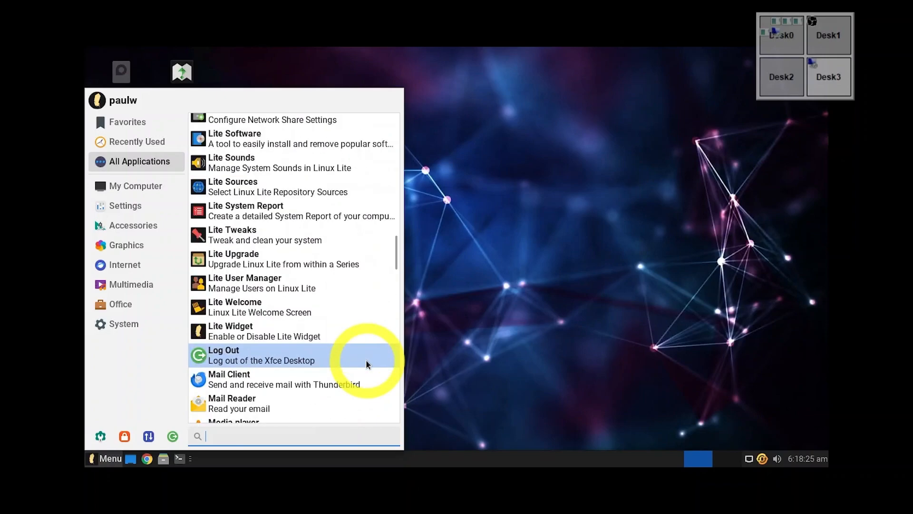
{"action": "scroll", "coordinate": [366, 364], "scroll_direction": "down", "scroll_amount": 1}
{"action": "scroll", "coordinate": [366, 364], "scroll_direction": "down", "scroll_amount": 1}
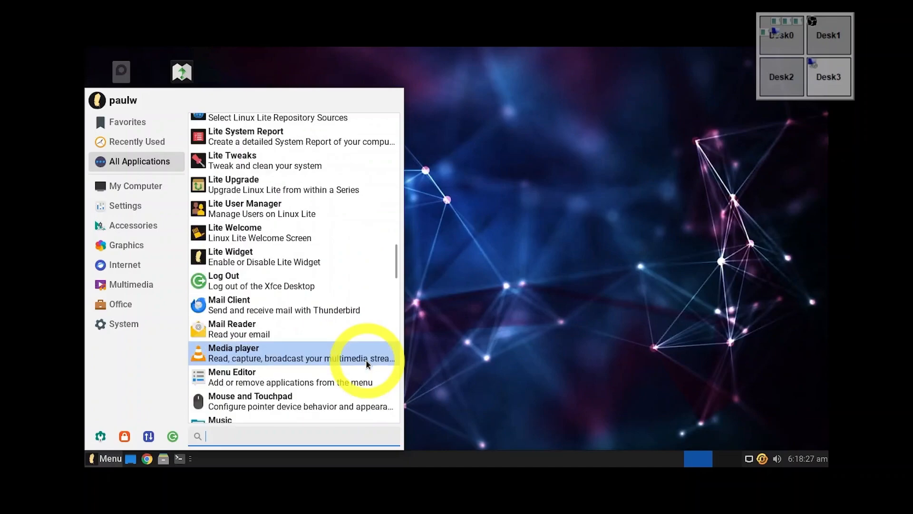
{"action": "scroll", "coordinate": [366, 364], "scroll_direction": "down", "scroll_amount": 1}
{"action": "scroll", "coordinate": [366, 365], "scroll_direction": "down", "scroll_amount": 1}
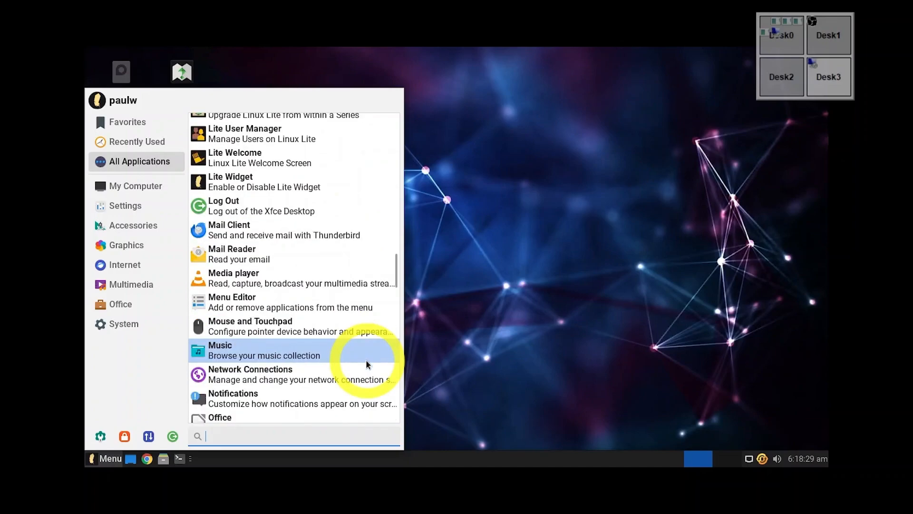
{"action": "scroll", "coordinate": [366, 364], "scroll_direction": "down", "scroll_amount": 2}
{"action": "scroll", "coordinate": [366, 361], "scroll_direction": "down", "scroll_amount": 1}
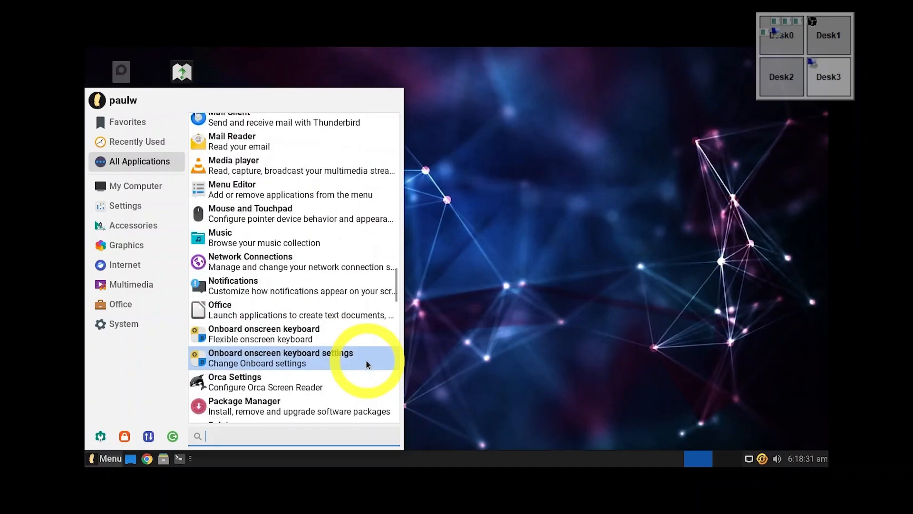
{"action": "scroll", "coordinate": [366, 360], "scroll_direction": "down", "scroll_amount": 1}
{"action": "scroll", "coordinate": [367, 364], "scroll_direction": "down", "scroll_amount": 1}
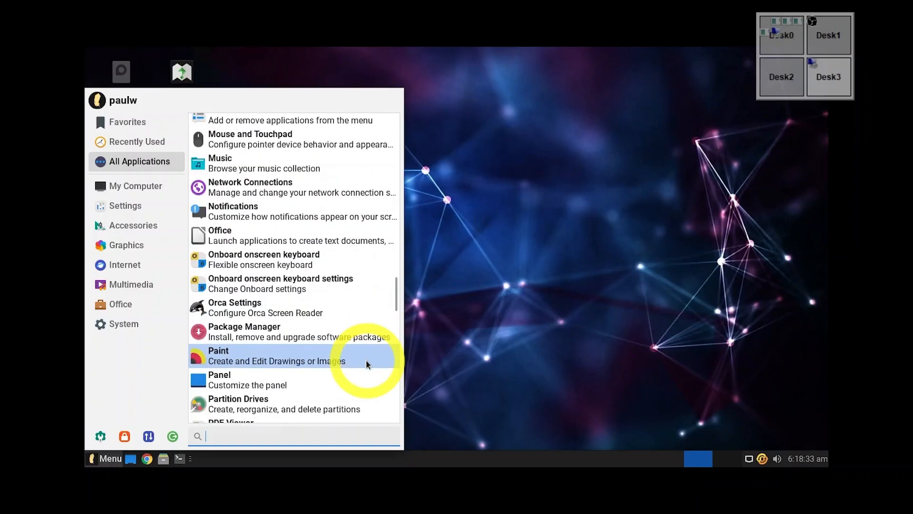
{"action": "scroll", "coordinate": [367, 360], "scroll_direction": "down", "scroll_amount": 2}
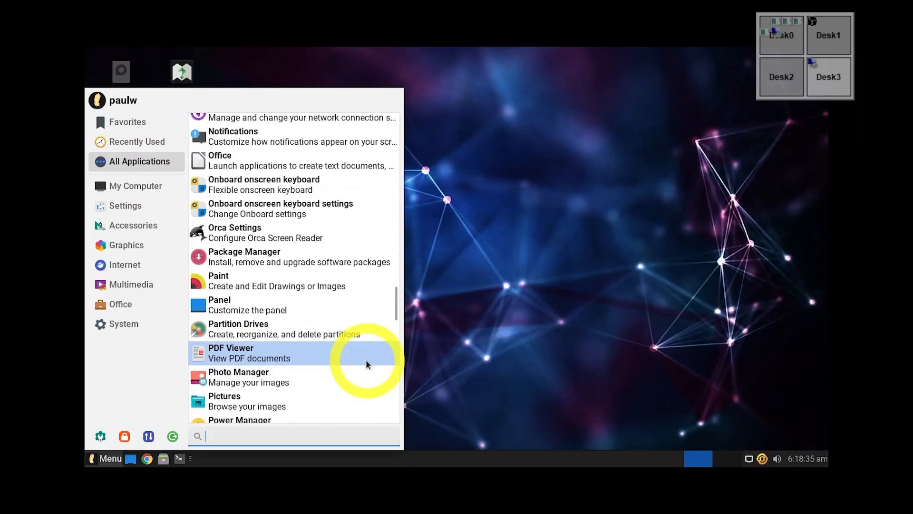
{"action": "scroll", "coordinate": [366, 359], "scroll_direction": "down", "scroll_amount": 1}
{"action": "scroll", "coordinate": [366, 364], "scroll_direction": "down", "scroll_amount": 1}
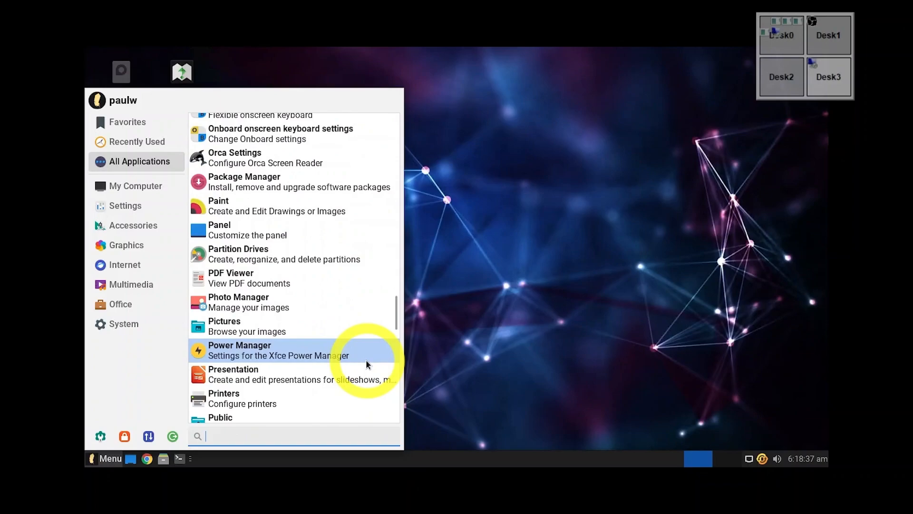
{"action": "scroll", "coordinate": [366, 365], "scroll_direction": "down", "scroll_amount": 1}
{"action": "scroll", "coordinate": [367, 365], "scroll_direction": "down", "scroll_amount": 1}
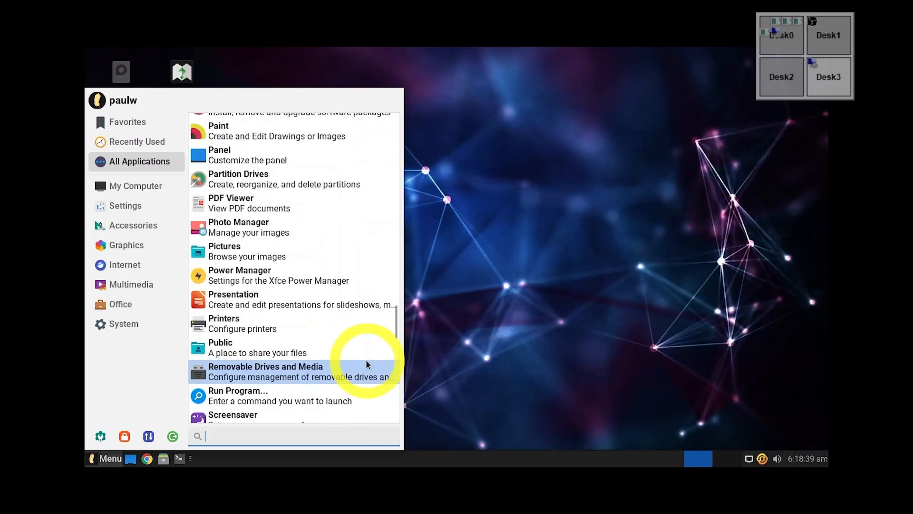
{"action": "scroll", "coordinate": [367, 361], "scroll_direction": "down", "scroll_amount": 1}
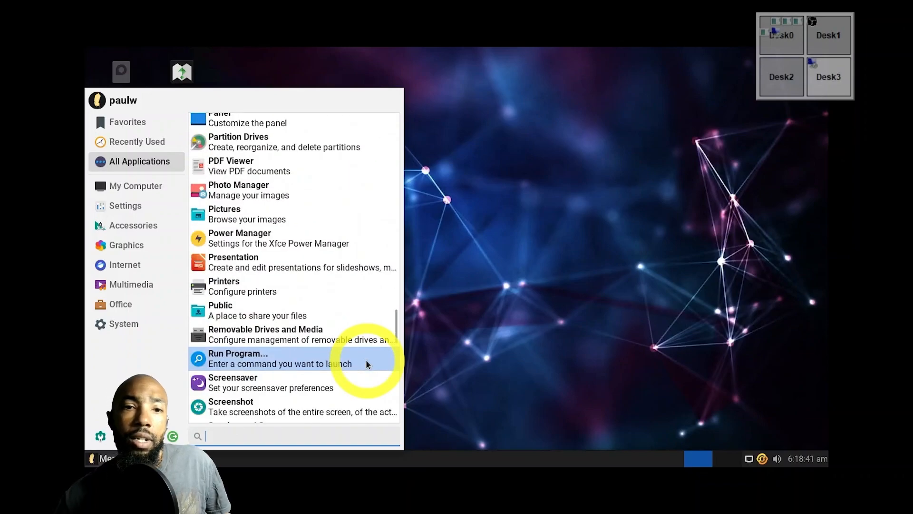
{"action": "scroll", "coordinate": [366, 364], "scroll_direction": "down", "scroll_amount": 2}
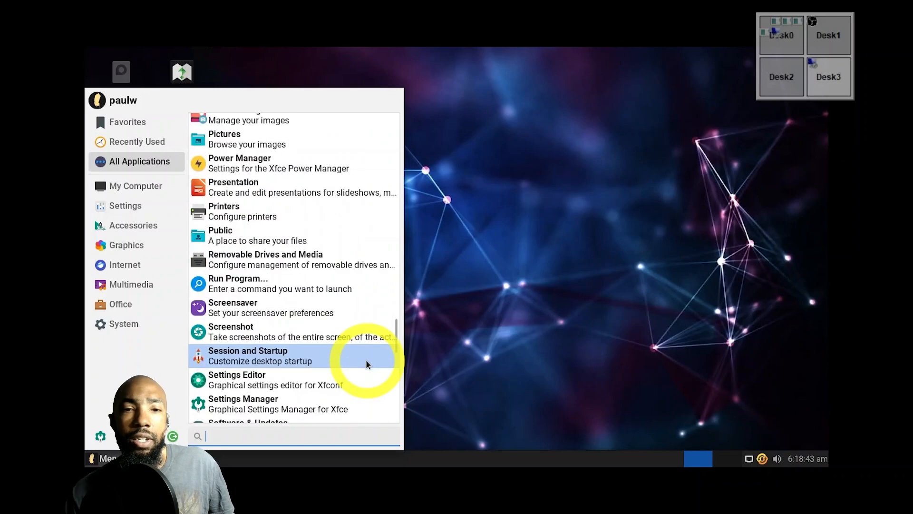
{"action": "scroll", "coordinate": [367, 364], "scroll_direction": "down", "scroll_amount": 2}
{"action": "scroll", "coordinate": [366, 362], "scroll_direction": "down", "scroll_amount": 1}
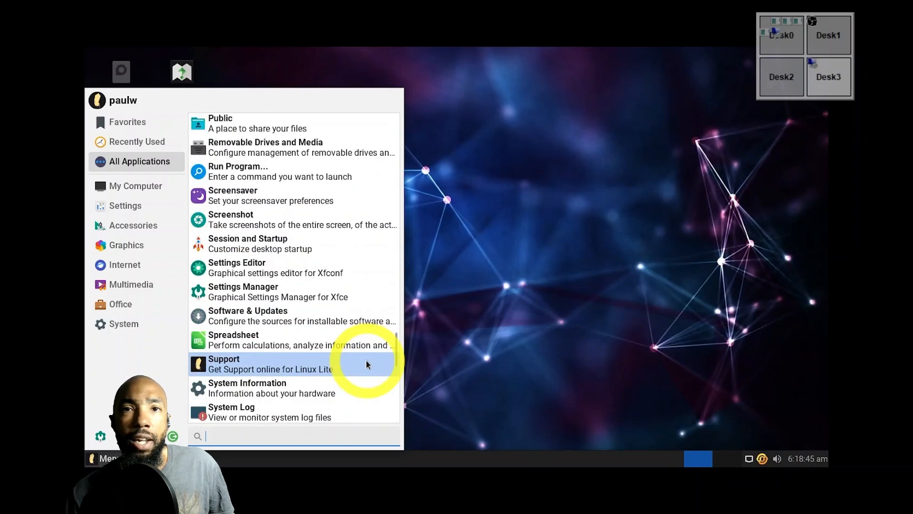
{"action": "scroll", "coordinate": [366, 364], "scroll_direction": "down", "scroll_amount": 1}
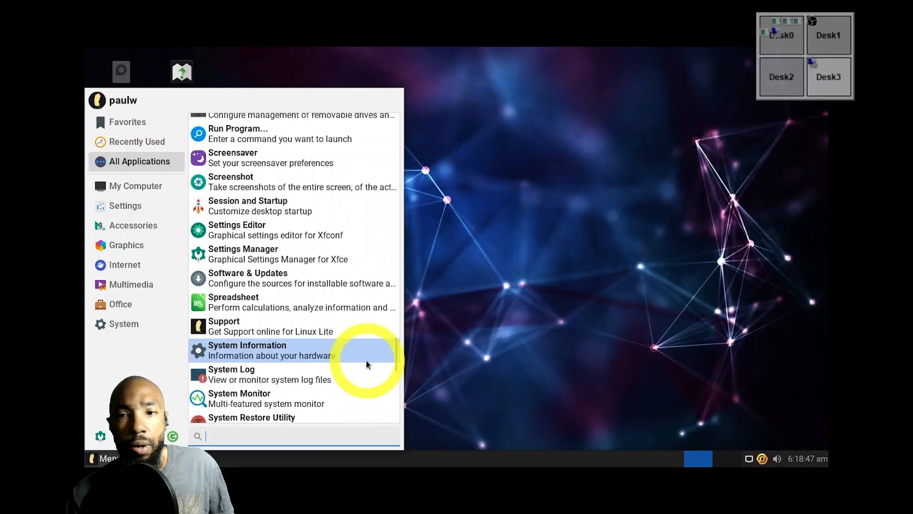
{"action": "scroll", "coordinate": [366, 364], "scroll_direction": "down", "scroll_amount": 1}
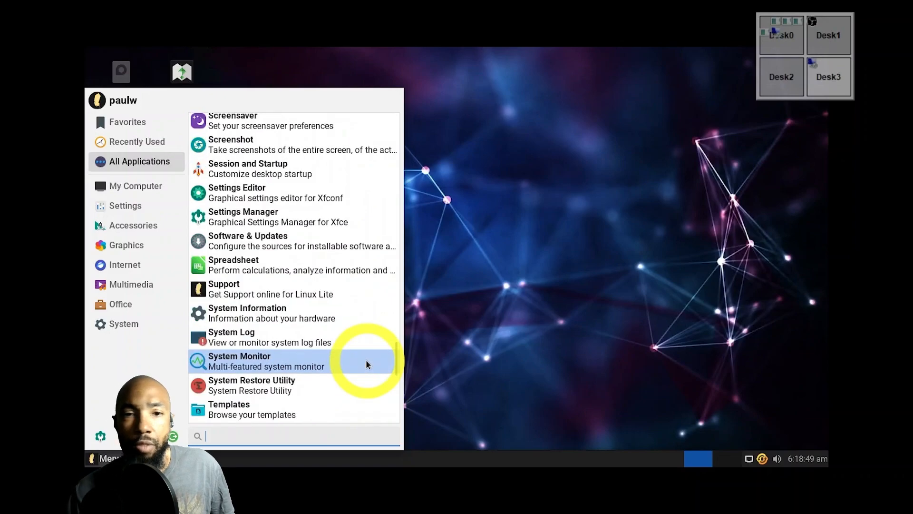
{"action": "scroll", "coordinate": [366, 364], "scroll_direction": "down", "scroll_amount": 1}
{"action": "scroll", "coordinate": [366, 364], "scroll_direction": "down", "scroll_amount": 5}
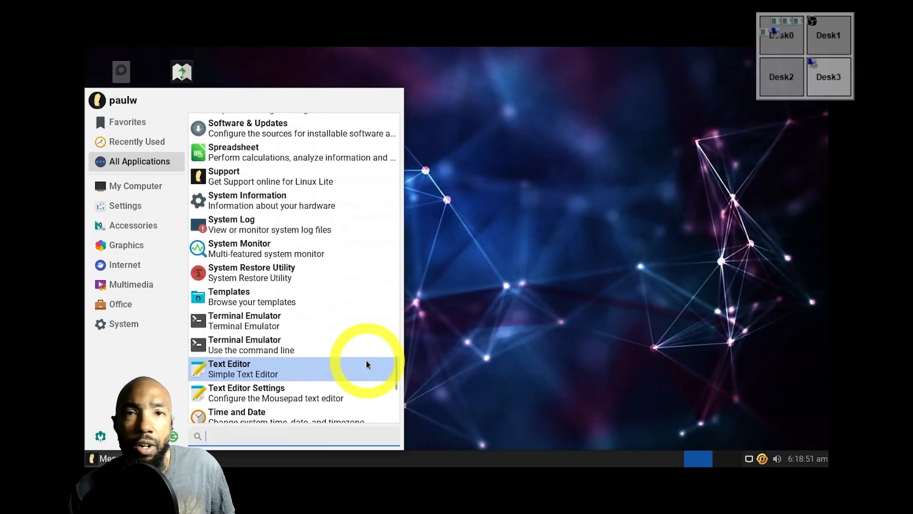
{"action": "scroll", "coordinate": [367, 364], "scroll_direction": "down", "scroll_amount": 4}
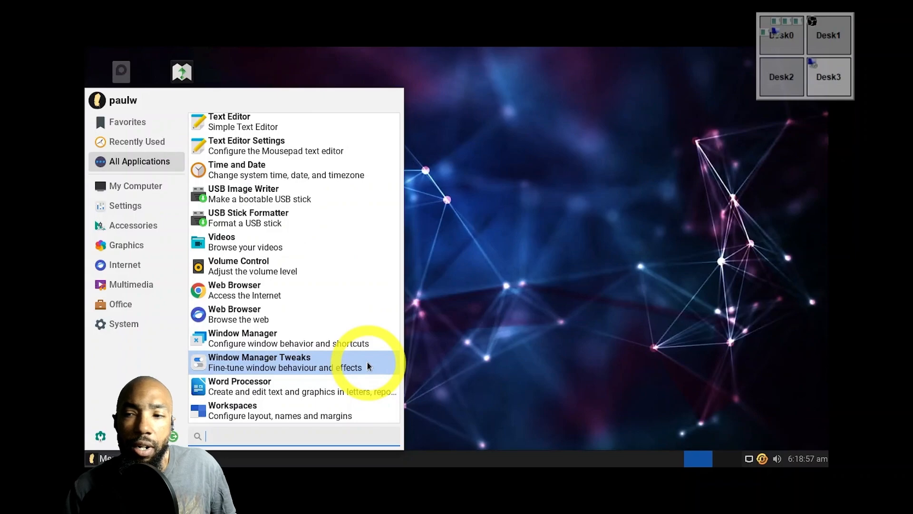
Step: Launch the Chrome web browser from the Internet applications and view its Linux Lite Search page
{"action": "mouse_move", "coordinate": [153, 264]}
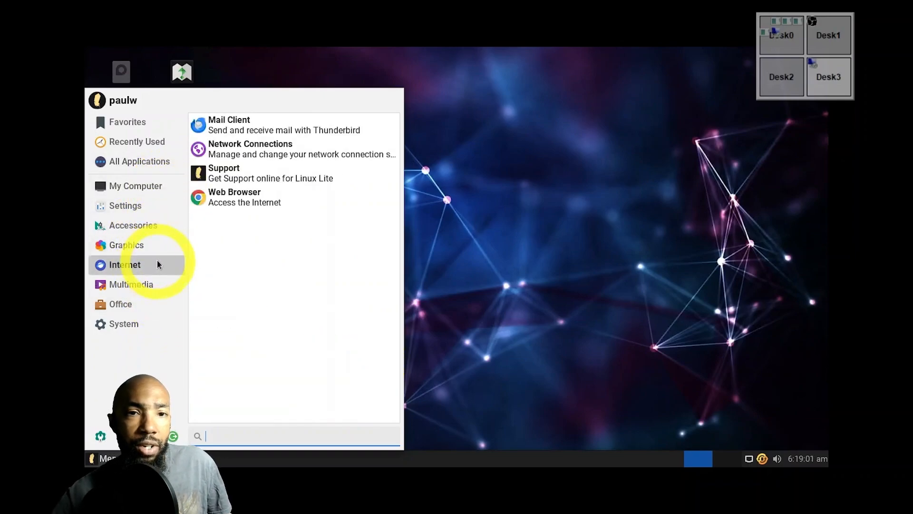
{"action": "left_click", "coordinate": [249, 197]}
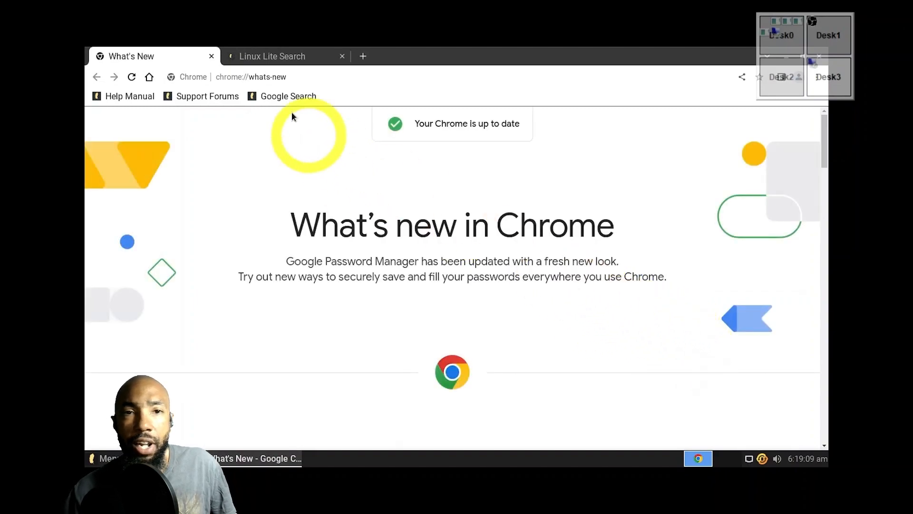
{"action": "left_click", "coordinate": [289, 57]}
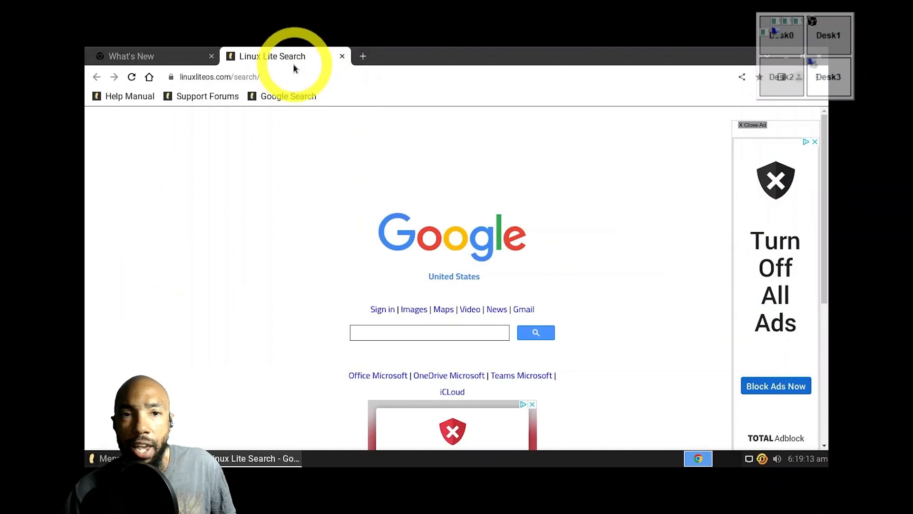
Step: Return to the What's New page, restore the browser window to a smaller size and close it
{"action": "left_click", "coordinate": [194, 58]}
{"action": "double_click", "coordinate": [604, 60]}
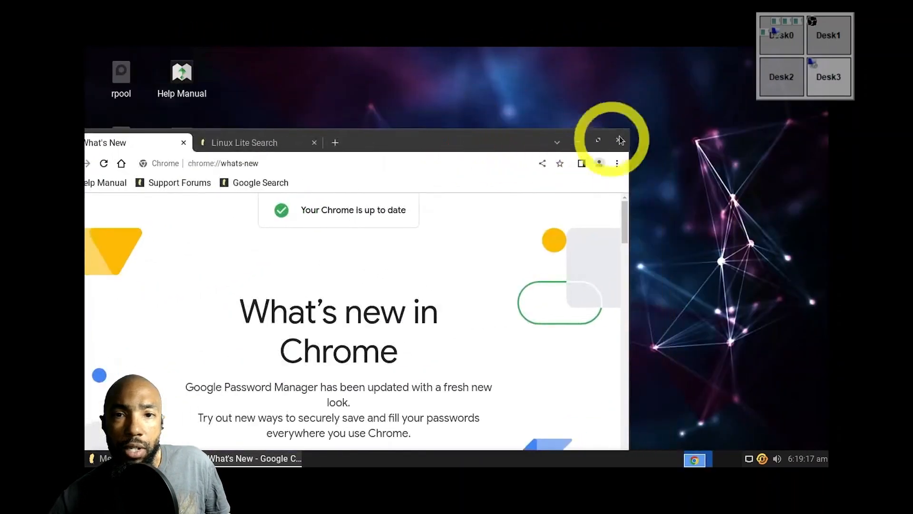
{"action": "left_click", "coordinate": [615, 142]}
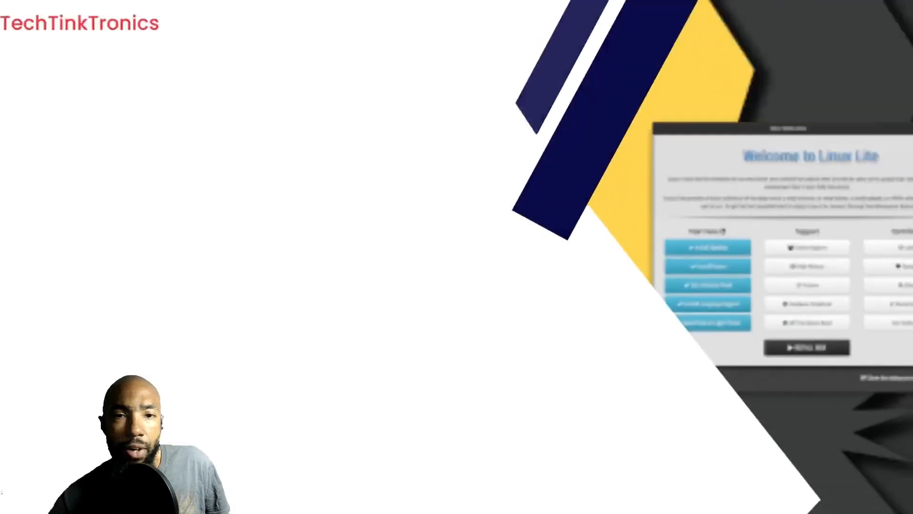